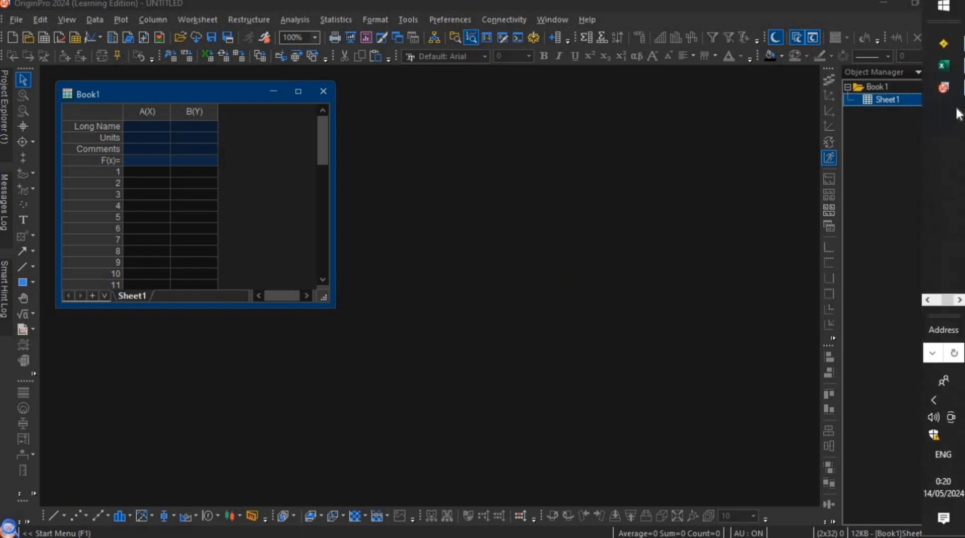
- Switch to Excel and open the recent file "TiO2 rutile"
{"action": "mouse_move", "coordinate": [928, 79]}
{"action": "left_click", "coordinate": [895, 79]}
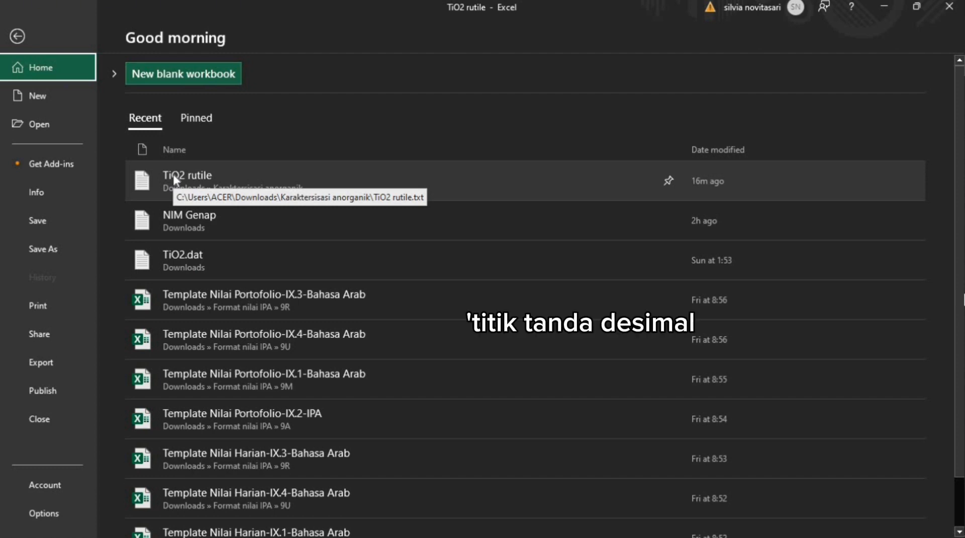
{"action": "left_click", "coordinate": [173, 177]}
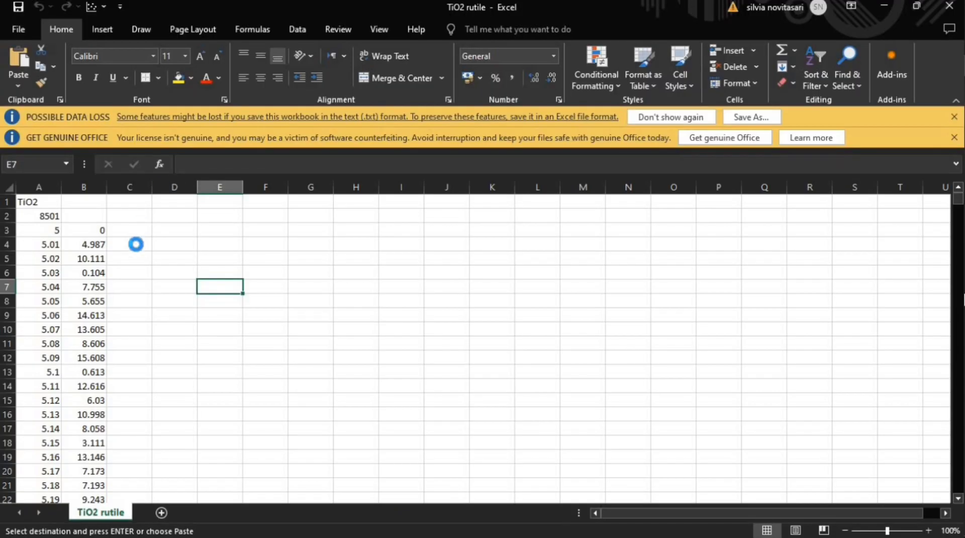
- Copy both data columns from A3 down to the last row, B8503
{"action": "left_click", "coordinate": [45, 230]}
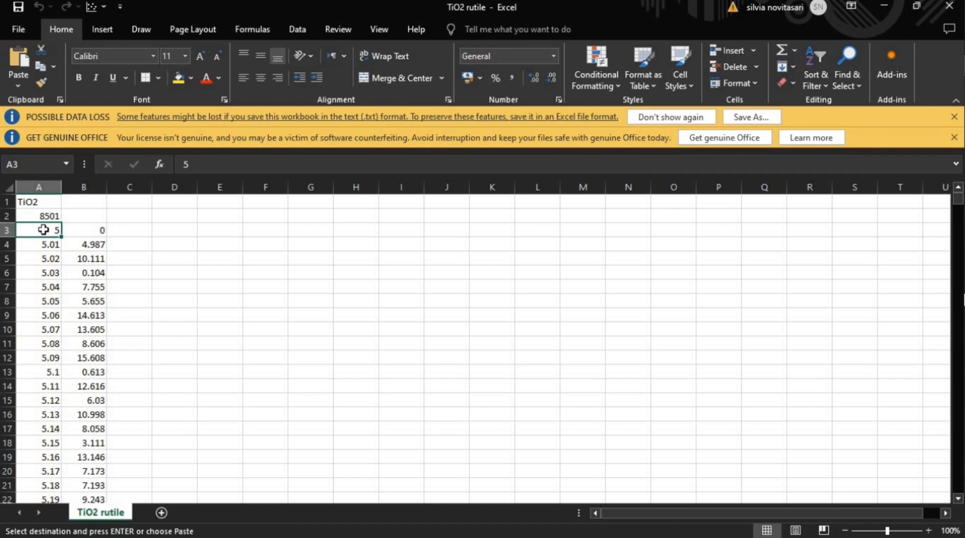
{"action": "left_click_drag", "start_coordinate": [43, 229], "coordinate": [83, 230]}
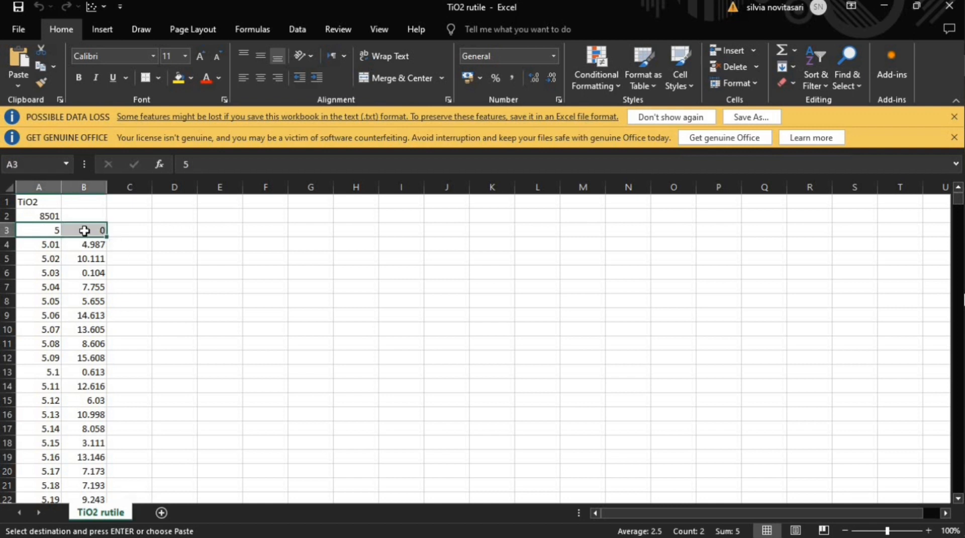
{"action": "key", "text": "ctrl+shift+Down"}
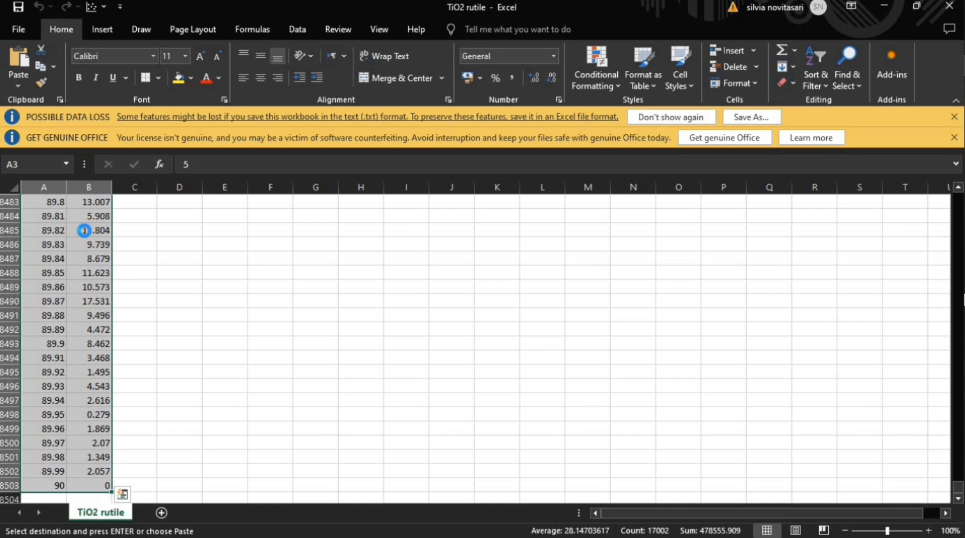
{"action": "key", "text": "ctrl+c"}
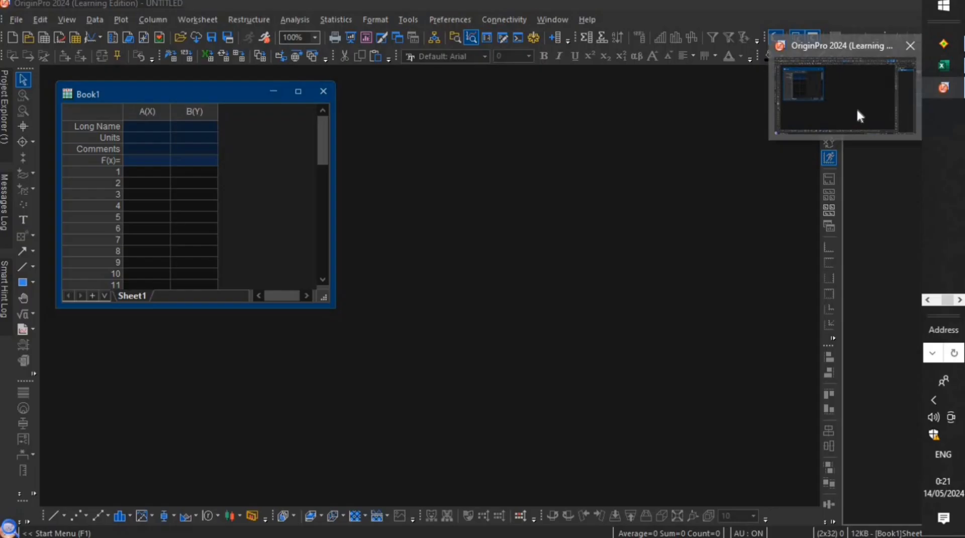
- Switch to OriginPro and paste the copied data into Book1 starting at row 1 of column A(X)
{"action": "left_click", "coordinate": [856, 108]}
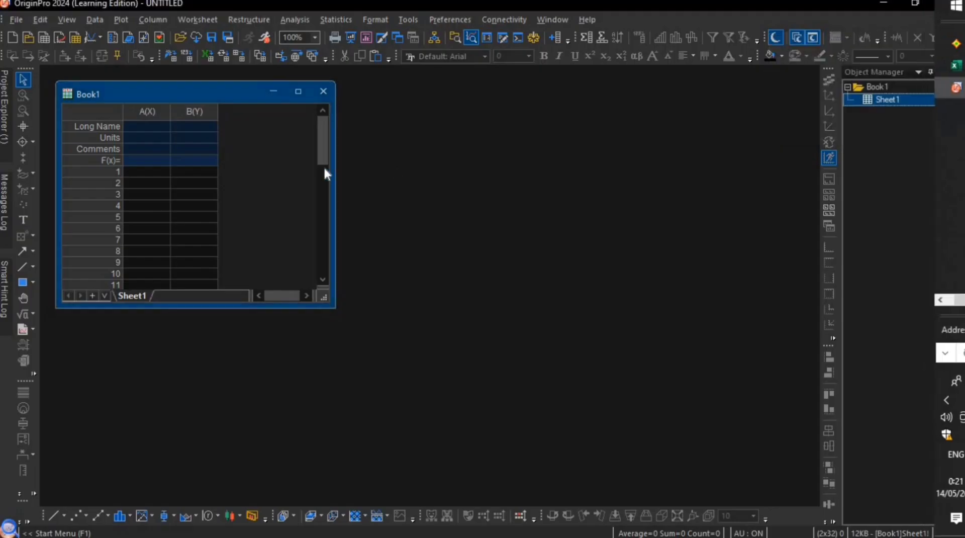
{"action": "left_click", "coordinate": [140, 173]}
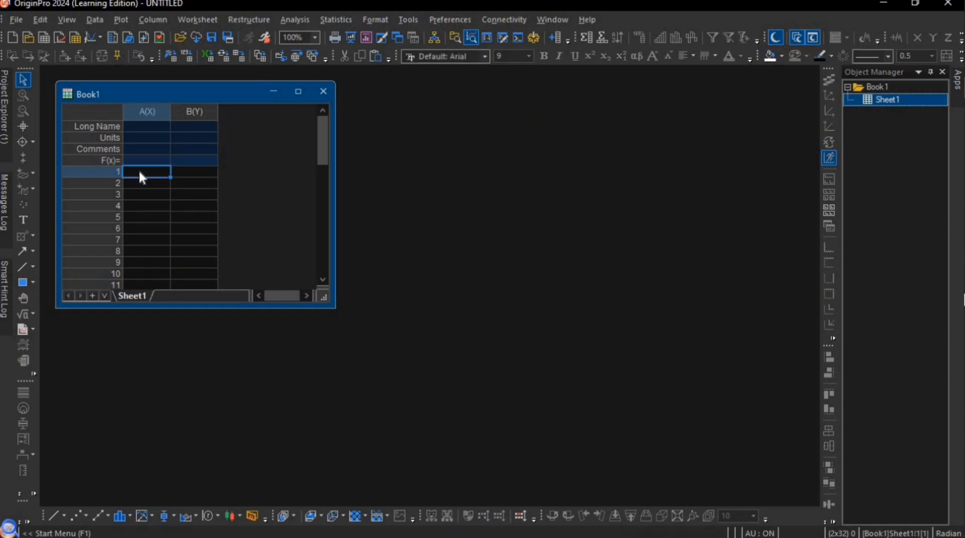
{"action": "key", "text": "ctrl+v"}
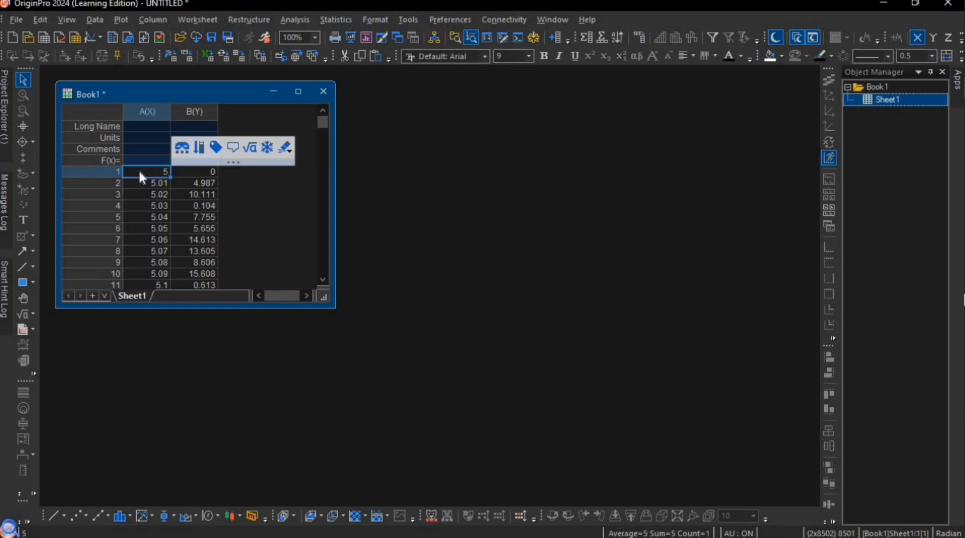
- Plot columns A(X) and B(Y) of Book1 as a line graph
{"action": "left_click", "coordinate": [141, 109]}
{"action": "left_click", "coordinate": [194, 111], "text": "shift"}
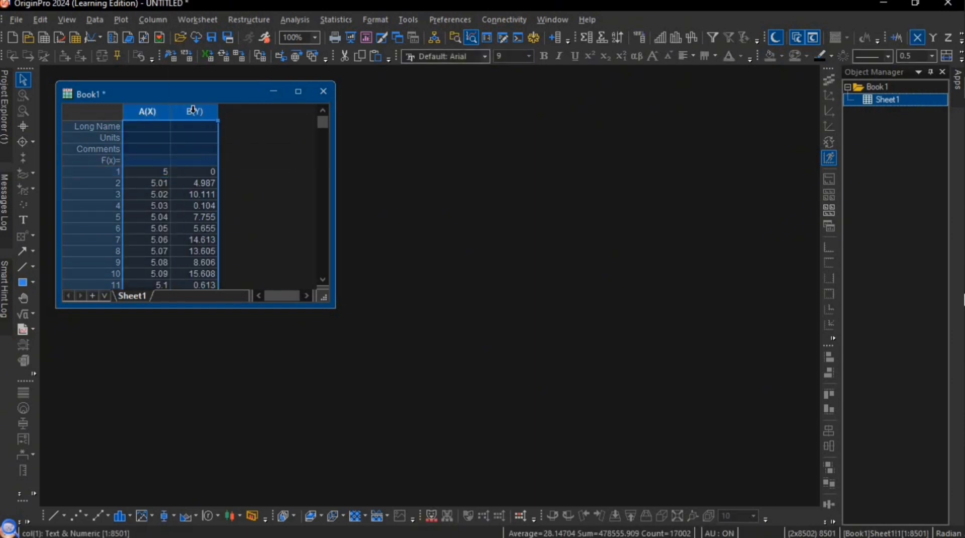
{"action": "left_click", "coordinate": [57, 515]}
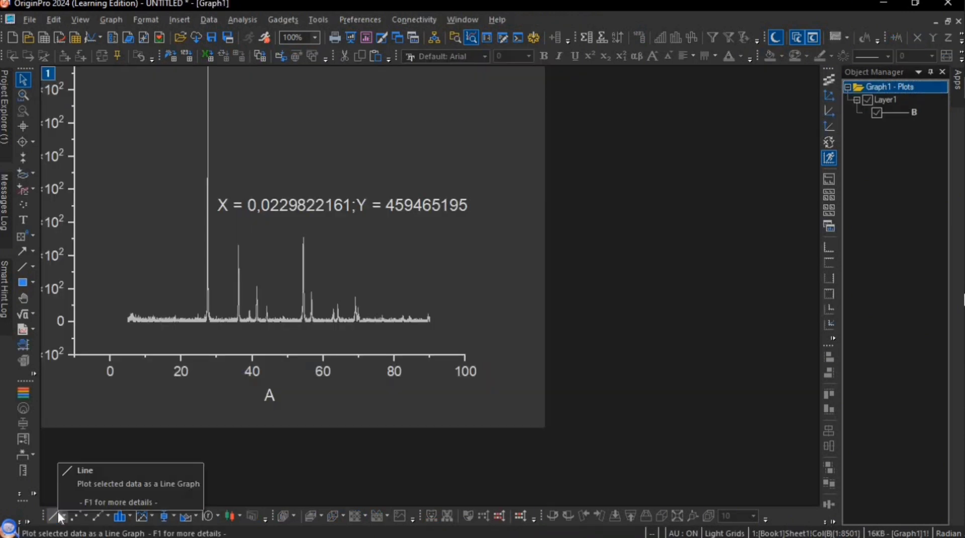
- Delete the X/Y coordinate text label from the middle of the line graph
{"action": "left_click", "coordinate": [23, 298]}
{"action": "left_click_drag", "start_coordinate": [97, 280], "coordinate": [194, 368]}
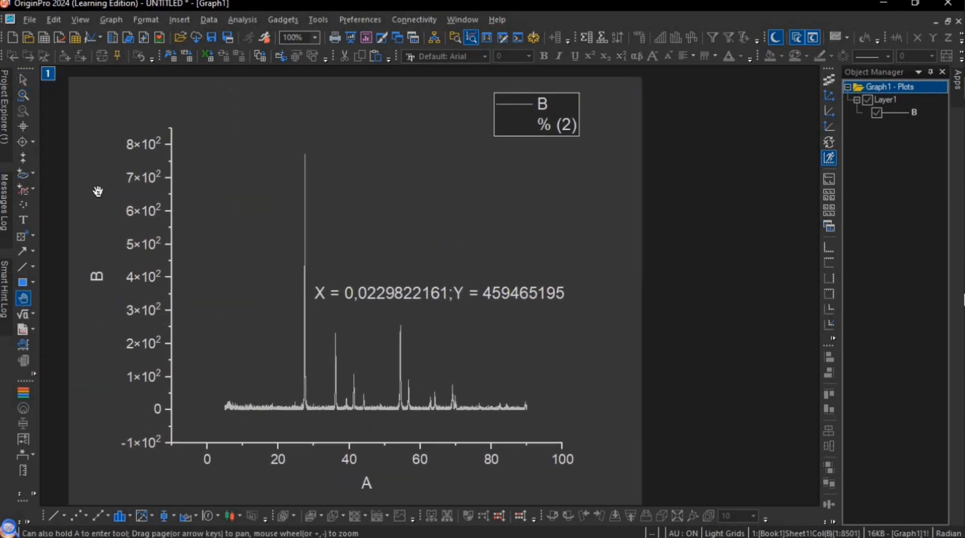
{"action": "left_click", "coordinate": [23, 79]}
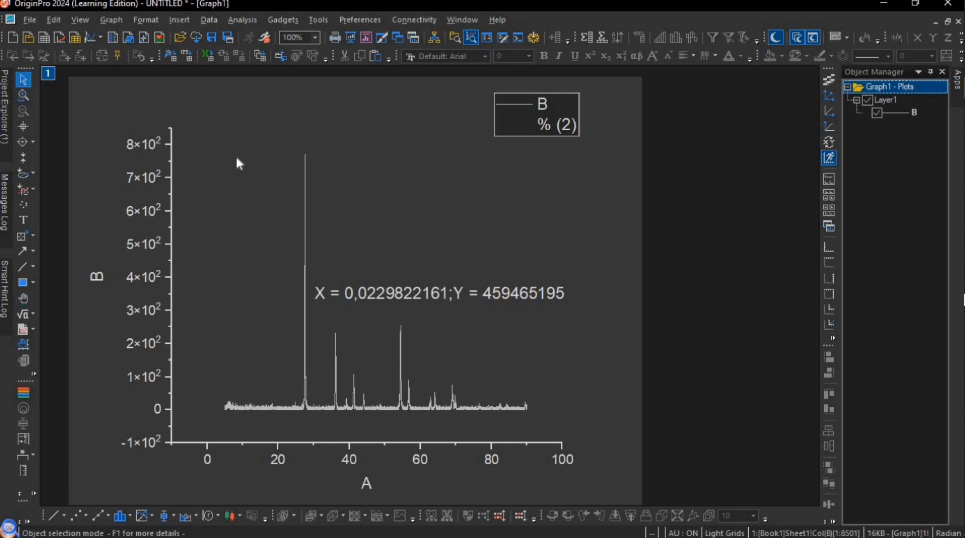
{"action": "left_click", "coordinate": [487, 285]}
{"action": "key", "text": "Delete"}
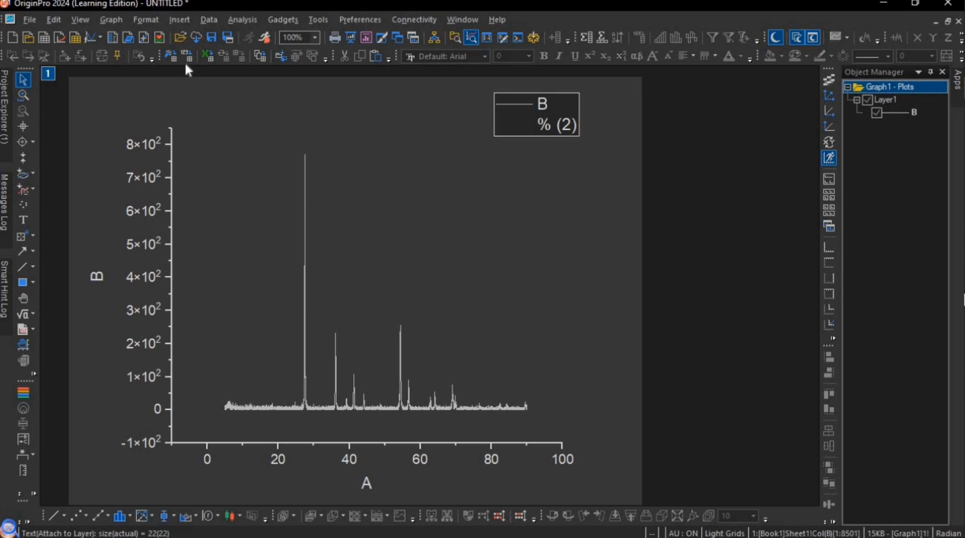
- Open the Smooth settings for curve B and set the smoothing method to Adjacent-Averaging
{"action": "left_click", "coordinate": [234, 19]}
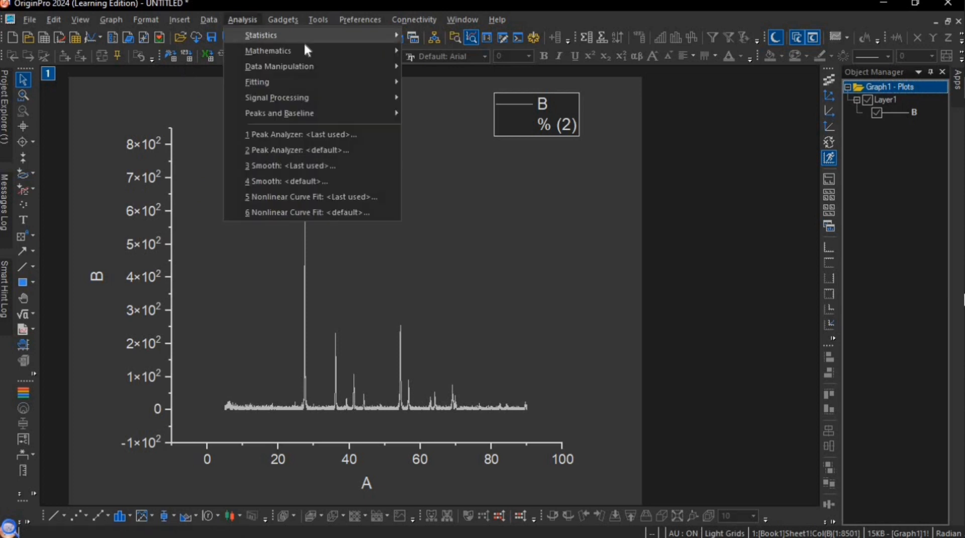
{"action": "mouse_move", "coordinate": [333, 95]}
{"action": "mouse_move", "coordinate": [420, 96]}
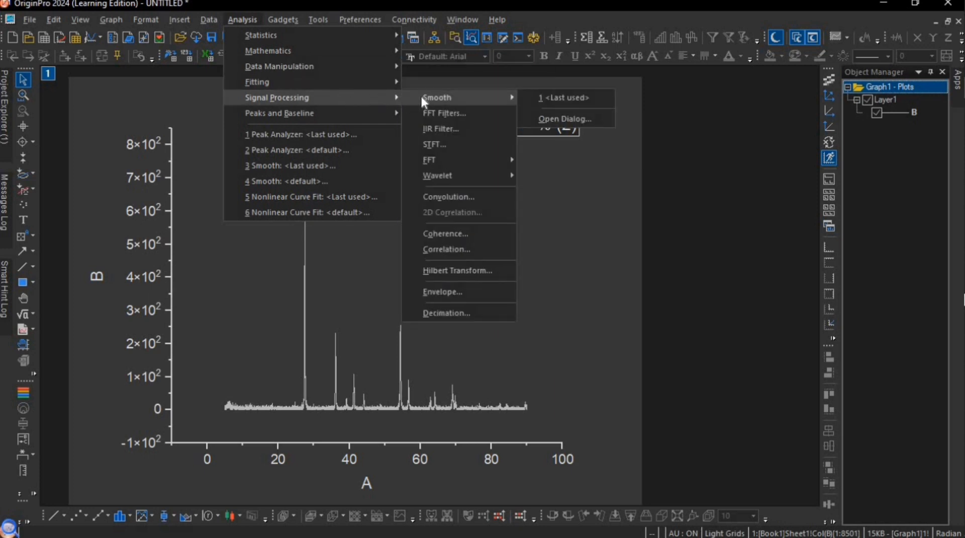
{"action": "left_click", "coordinate": [534, 118]}
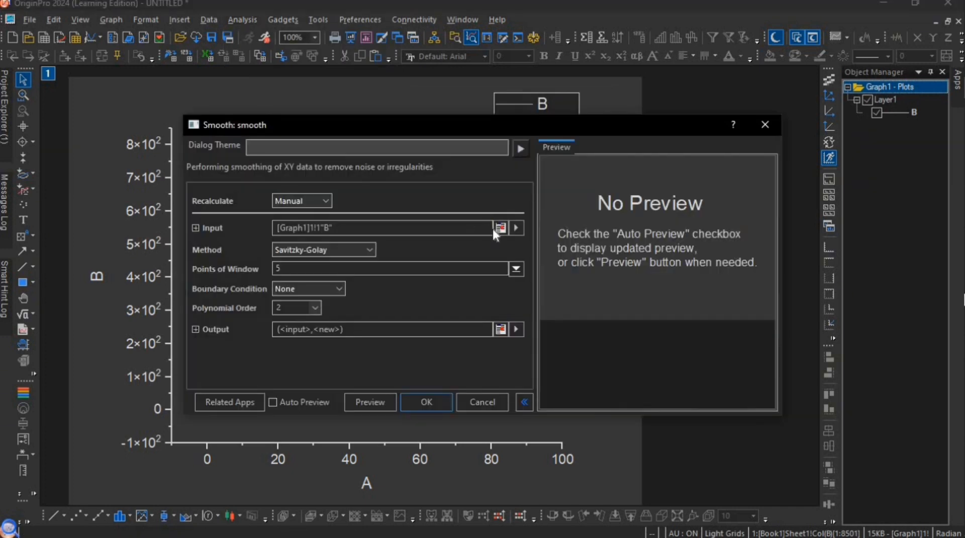
{"action": "left_click", "coordinate": [369, 249]}
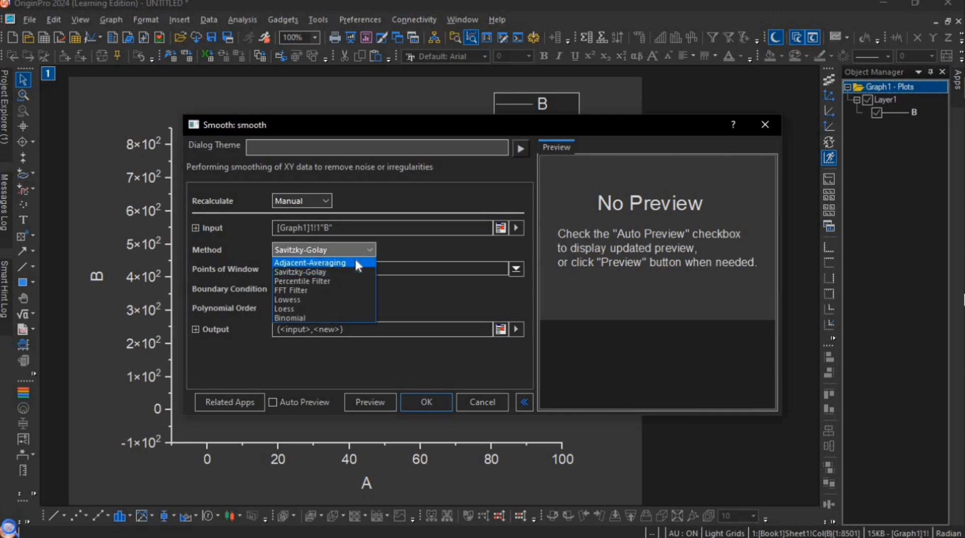
{"action": "left_click", "coordinate": [355, 261]}
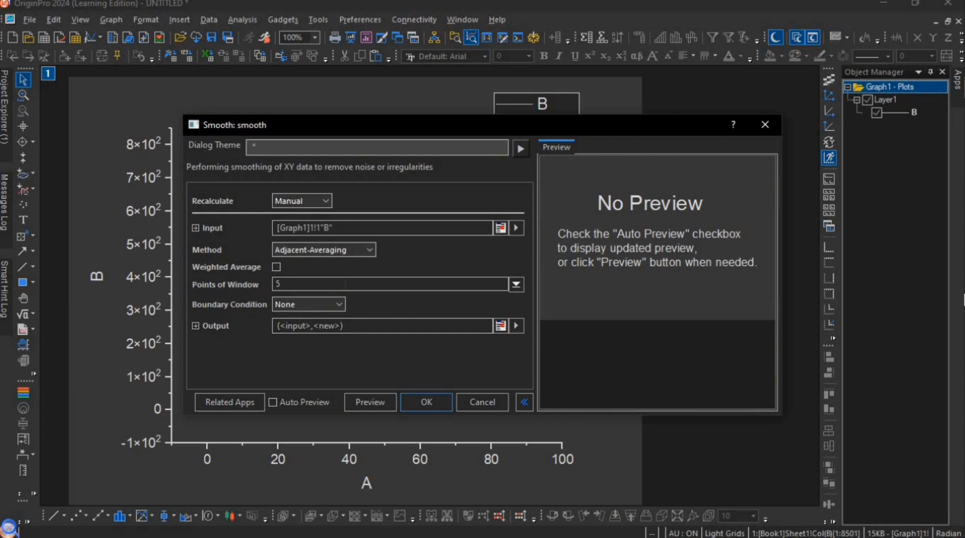
- Turn on Auto Preview for the smoothing of curve B
{"action": "left_click", "coordinate": [516, 284]}
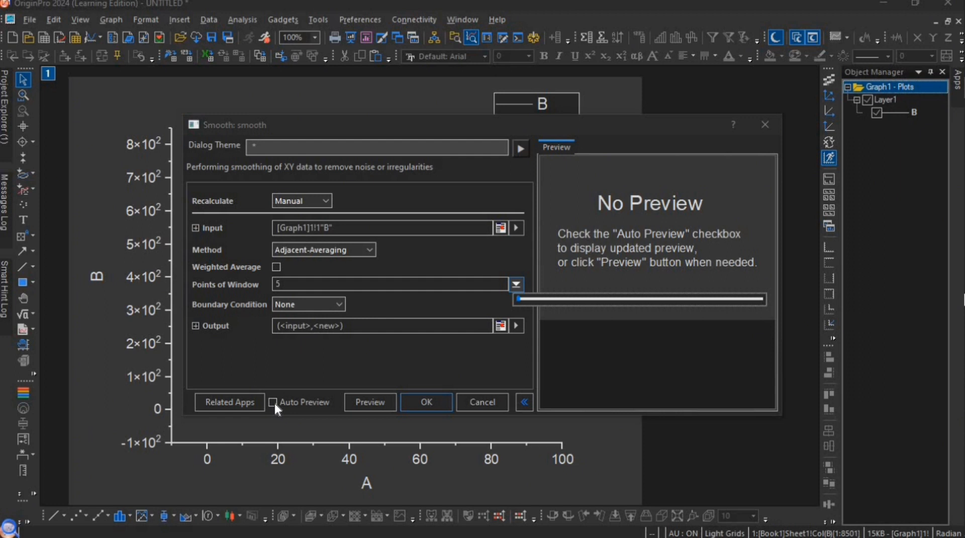
{"action": "left_click", "coordinate": [313, 362]}
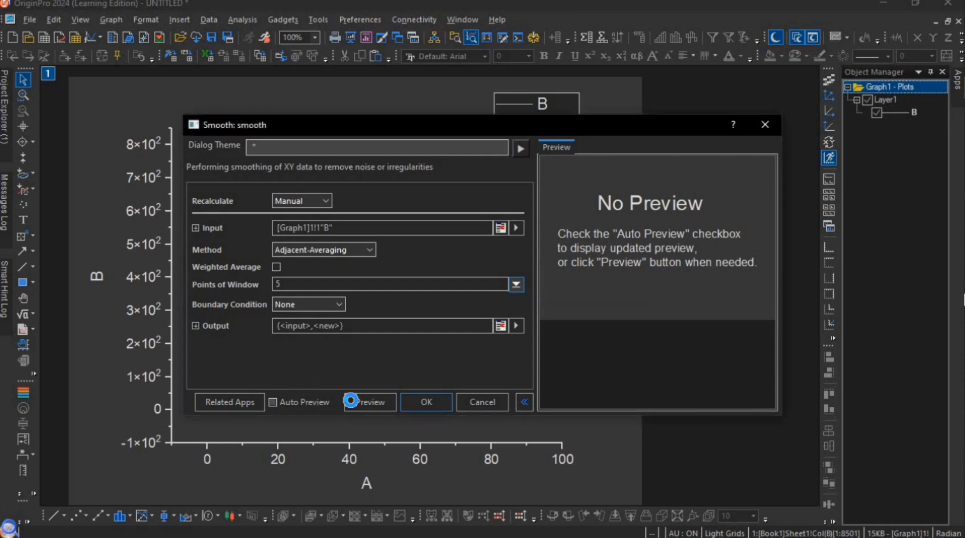
{"action": "left_click", "coordinate": [350, 400]}
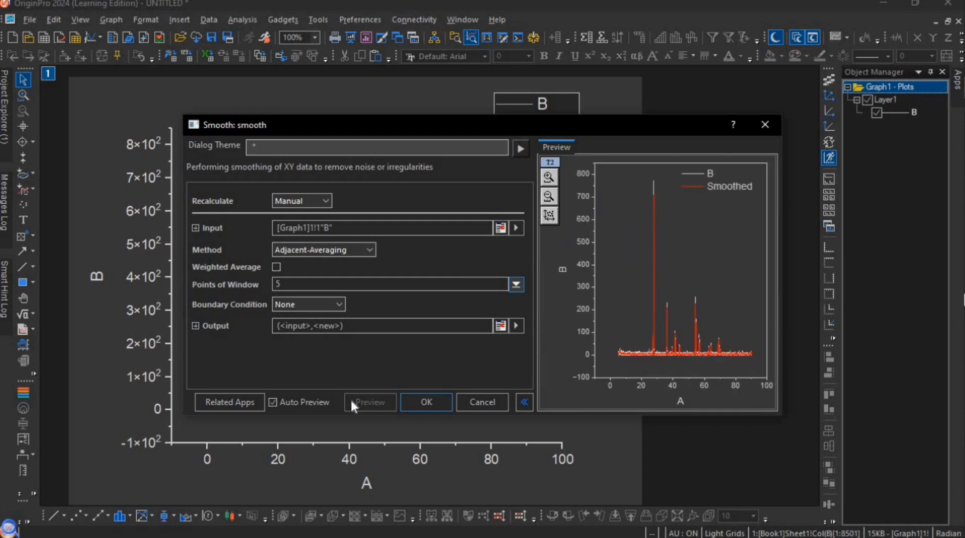
- Set Points of Window to 30 and apply the smoothing to curve B
{"action": "left_click", "coordinate": [516, 284]}
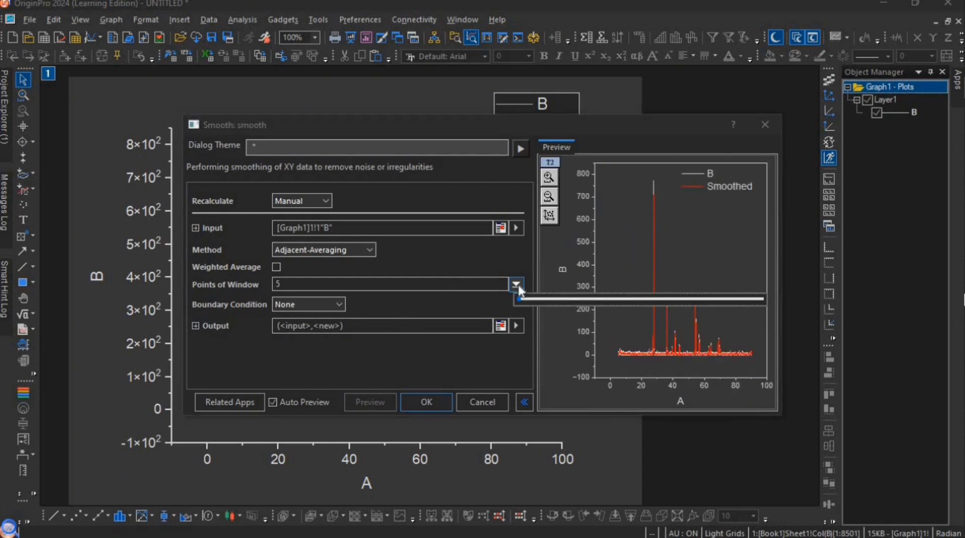
{"action": "left_click", "coordinate": [372, 285]}
{"action": "key", "text": "BackSpace"}
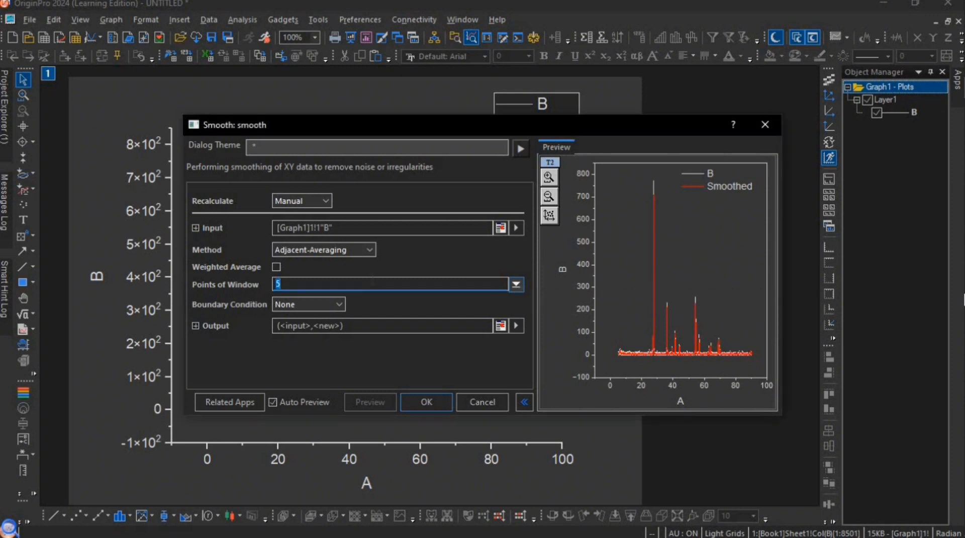
{"action": "type", "text": "30"}
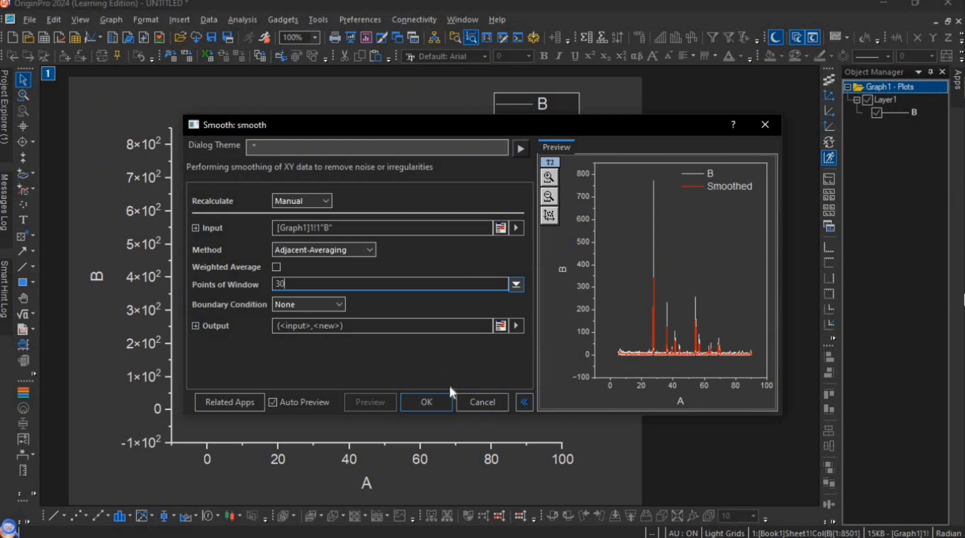
{"action": "left_click", "coordinate": [436, 398]}
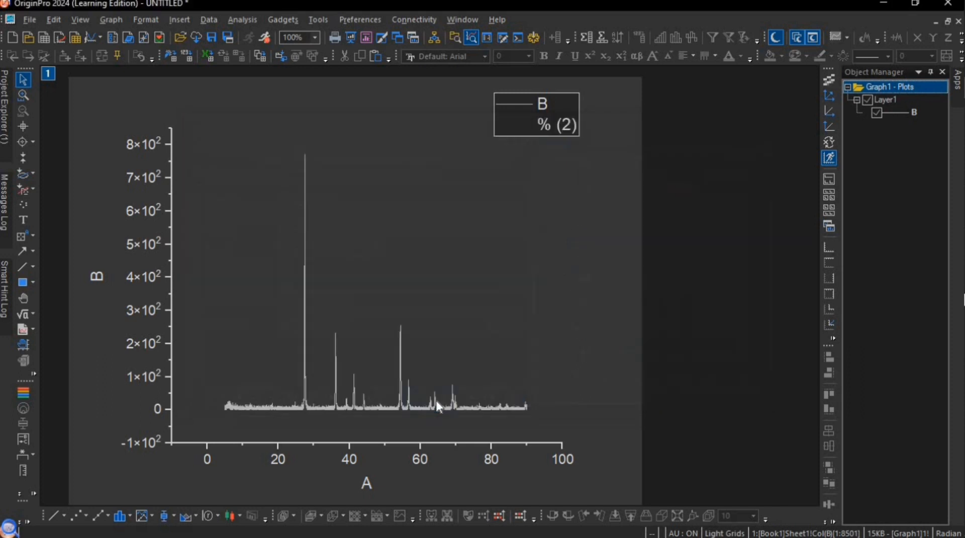
- Return to the Book1 worksheet and plot smoothed column C(Y) against column A(X) as a separate line graph
{"action": "left_click", "coordinate": [365, 355]}
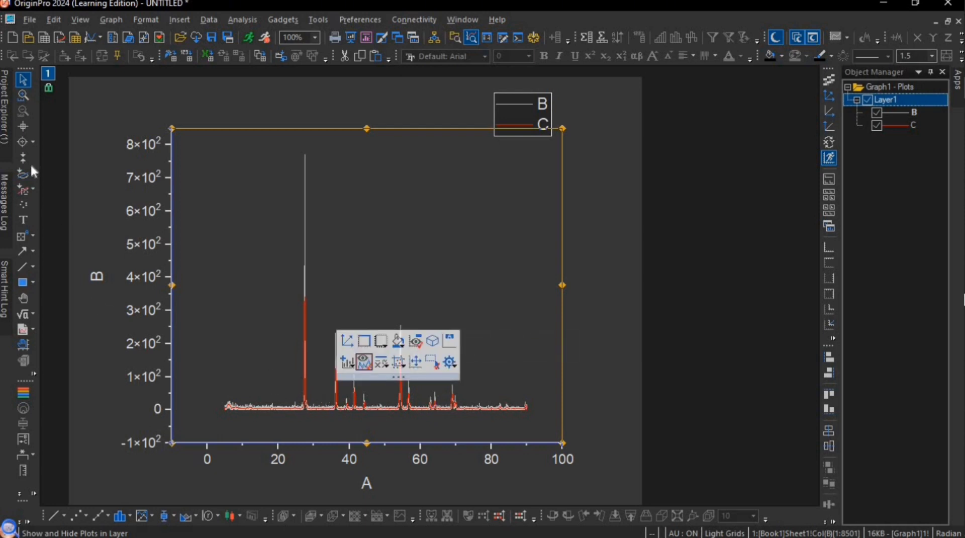
{"action": "left_click", "coordinate": [4, 135]}
{"action": "left_click", "coordinate": [74, 183]}
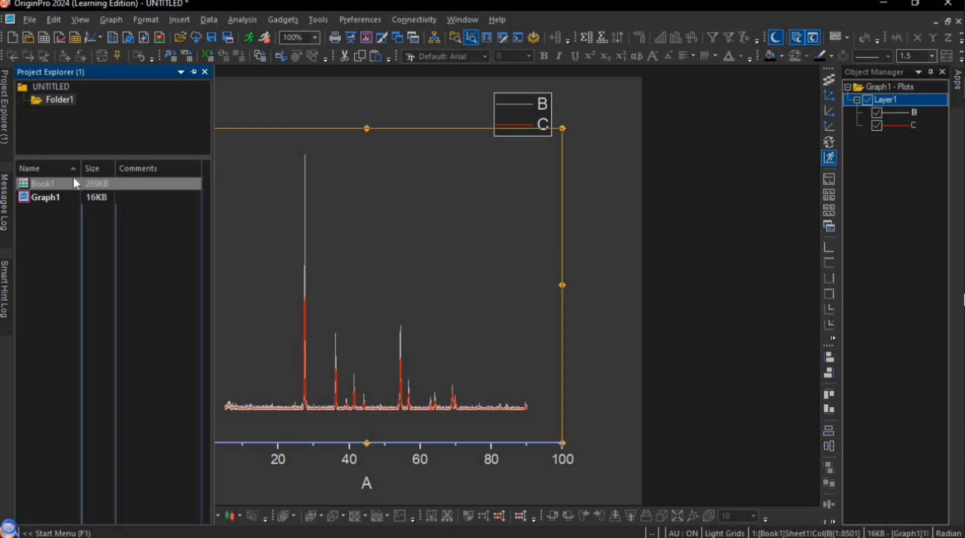
{"action": "double_click", "coordinate": [77, 182]}
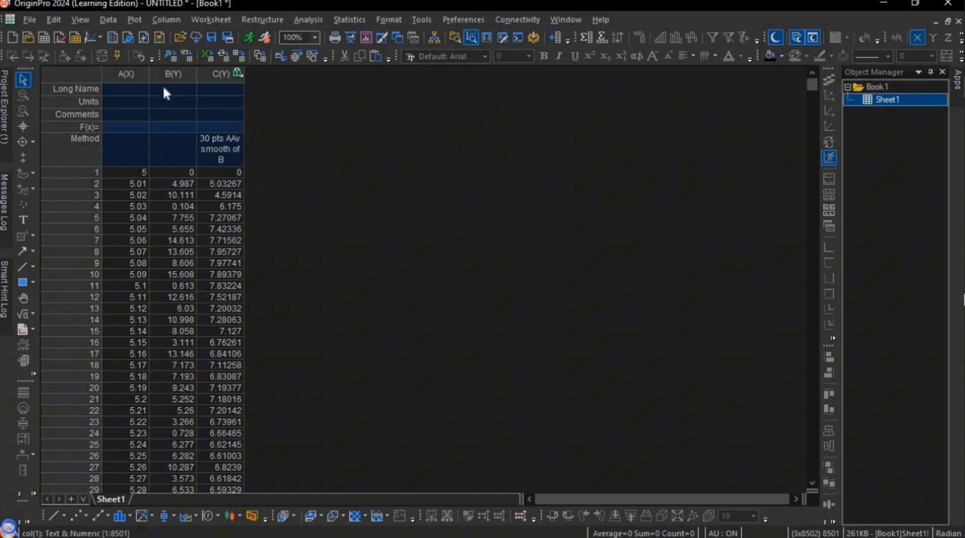
{"action": "left_click", "coordinate": [134, 73]}
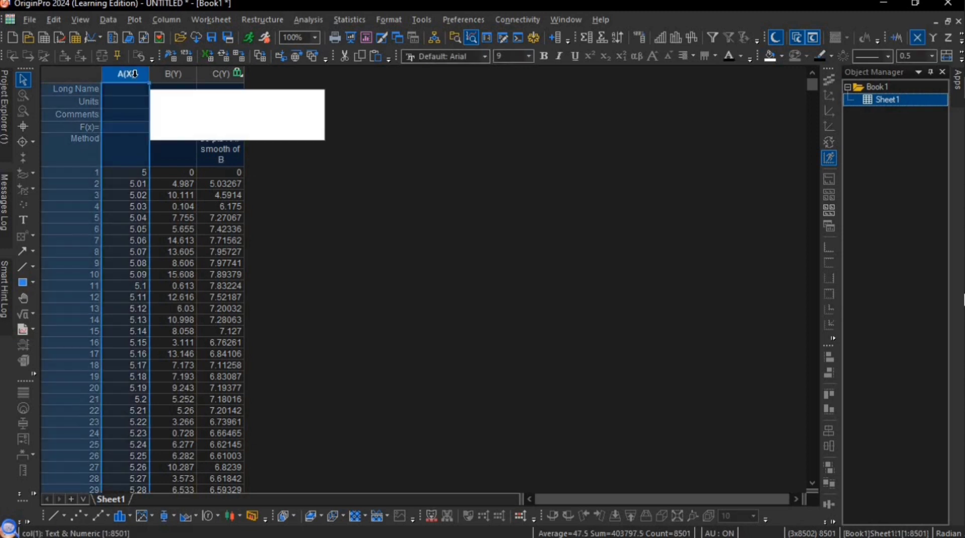
{"action": "left_click", "coordinate": [222, 76], "text": "shift"}
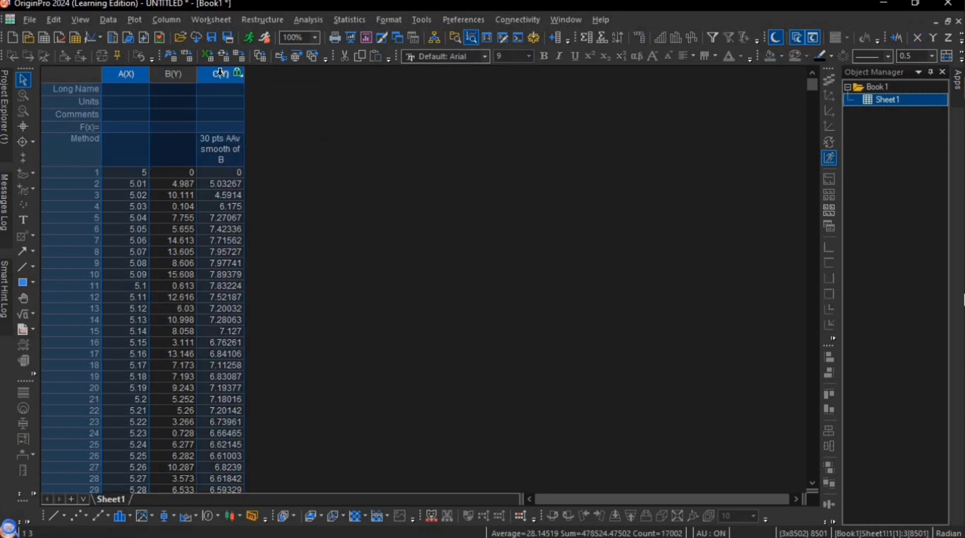
{"action": "left_click", "coordinate": [57, 517]}
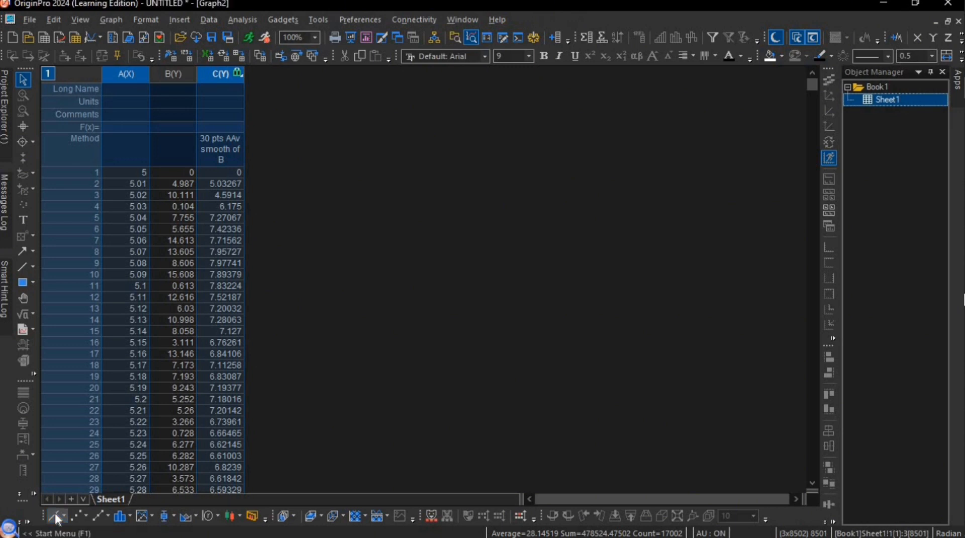
- Delete the X/Y coordinate text label from the new graph of the smoothed data
{"action": "left_click", "coordinate": [340, 207]}
{"action": "key", "text": "Delete"}
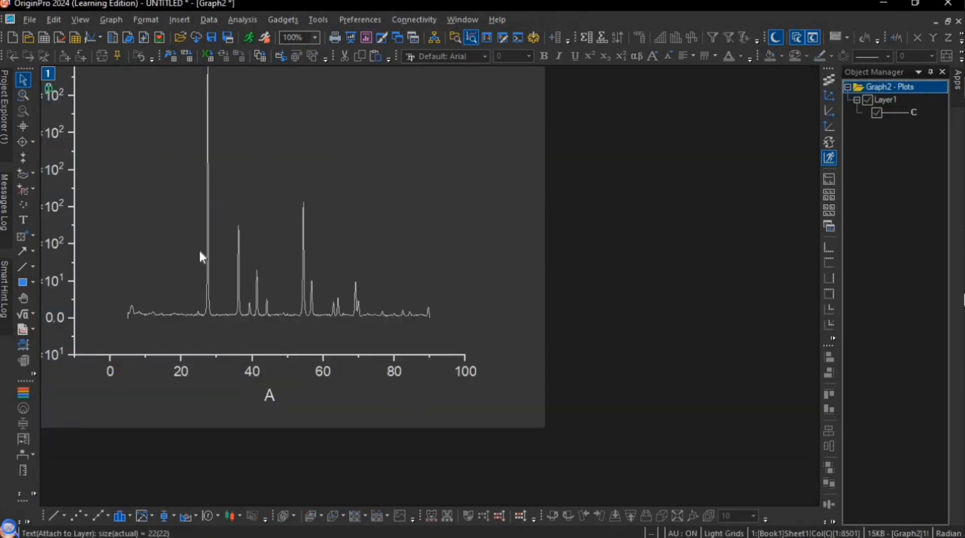
- Examine the X-ray diffraction pattern figures in the PDF article open in Microsoft Edge, and return to the graph in OriginPro
{"action": "mouse_move", "coordinate": [6, 206]}
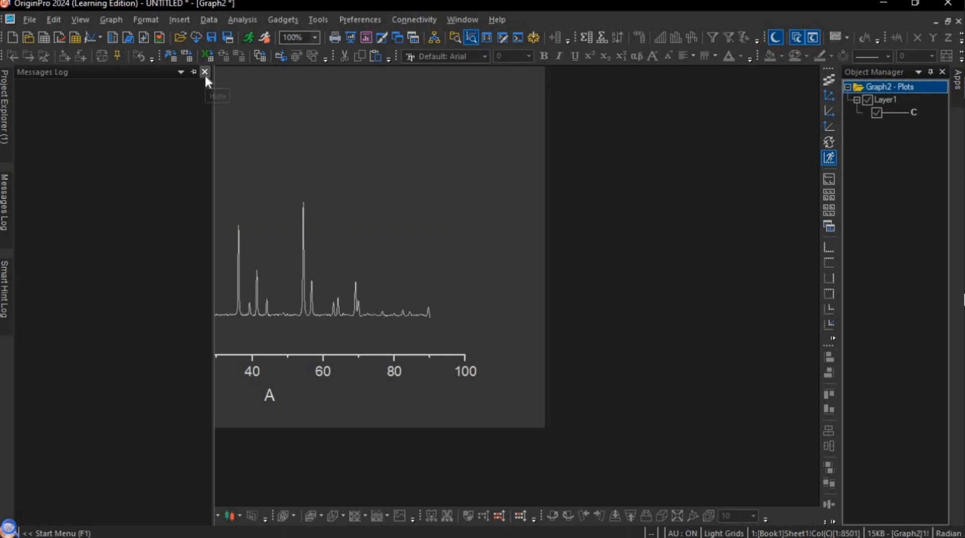
{"action": "left_click", "coordinate": [24, 300]}
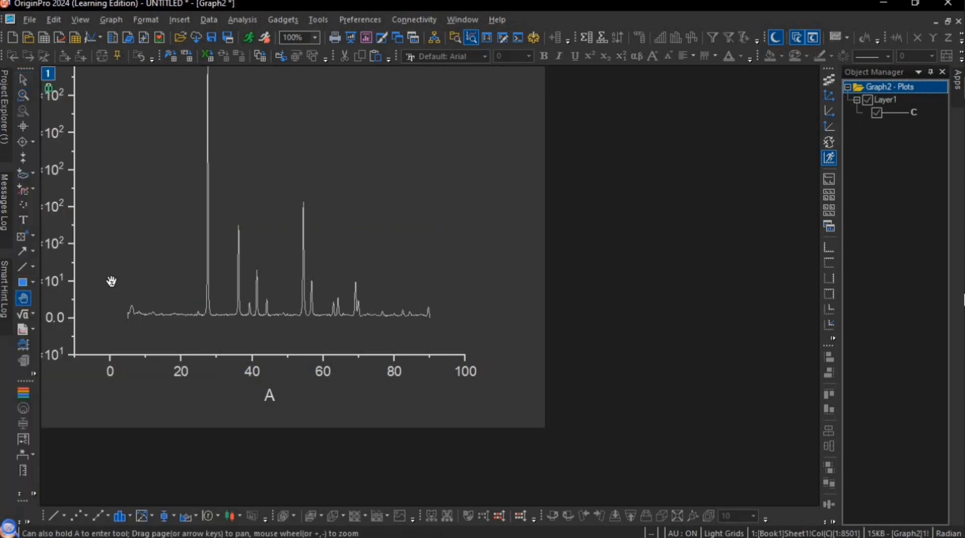
{"action": "left_click_drag", "start_coordinate": [137, 308], "coordinate": [222, 369]}
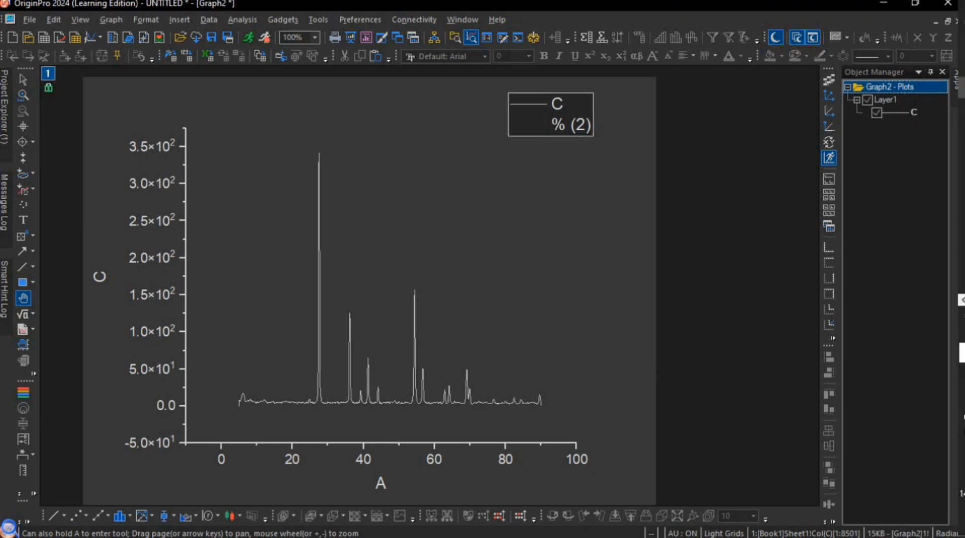
{"action": "mouse_move", "coordinate": [938, 149]}
{"action": "left_click", "coordinate": [929, 300]}
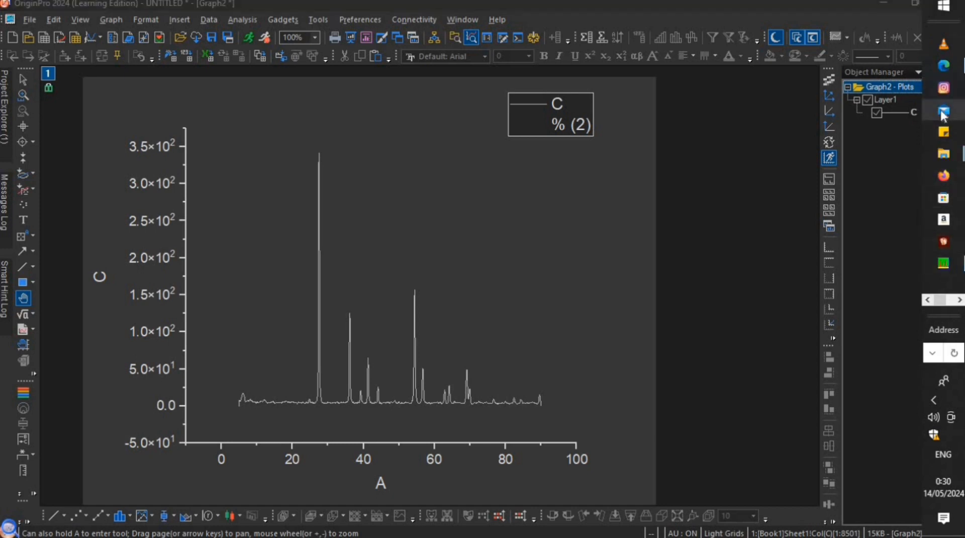
{"action": "mouse_move", "coordinate": [944, 70]}
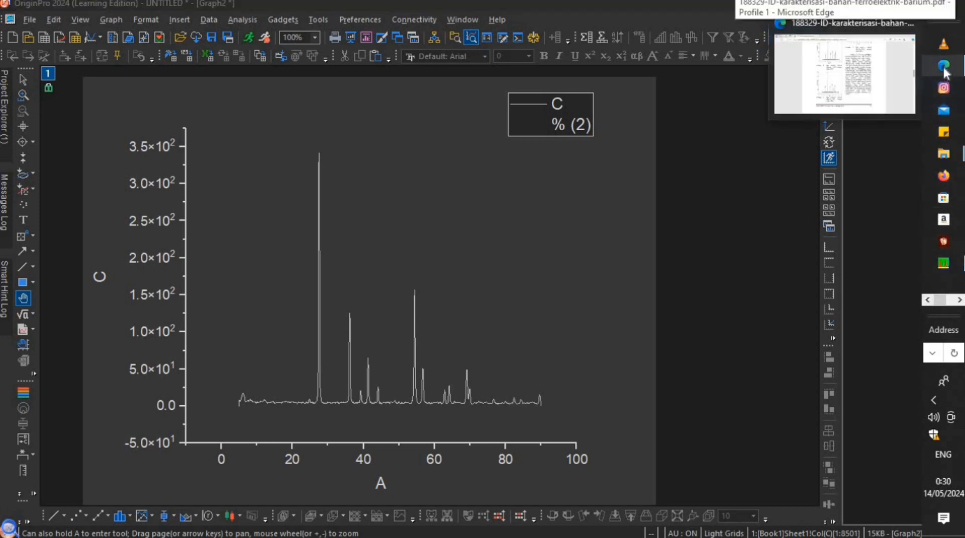
{"action": "left_click", "coordinate": [887, 85]}
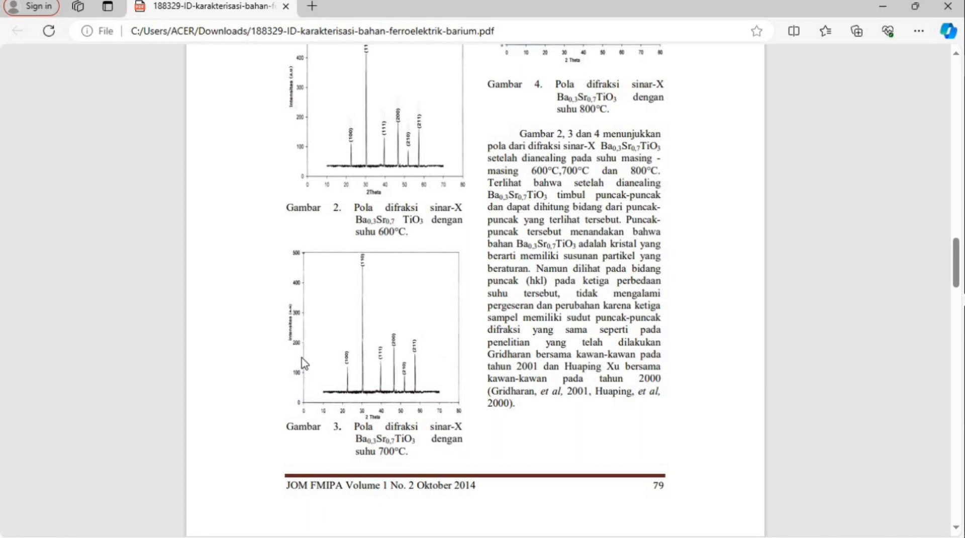
{"action": "mouse_move", "coordinate": [960, 266]}
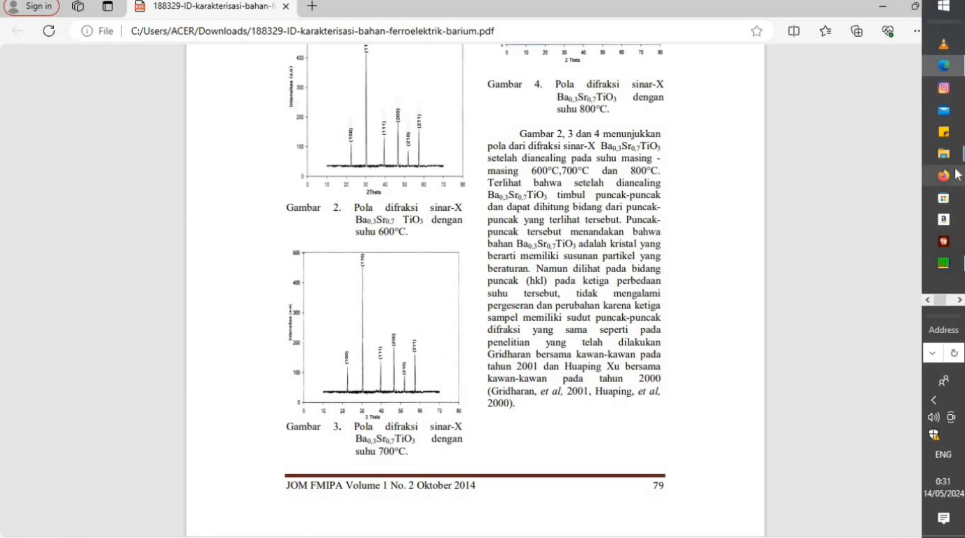
{"action": "left_click", "coordinate": [959, 299]}
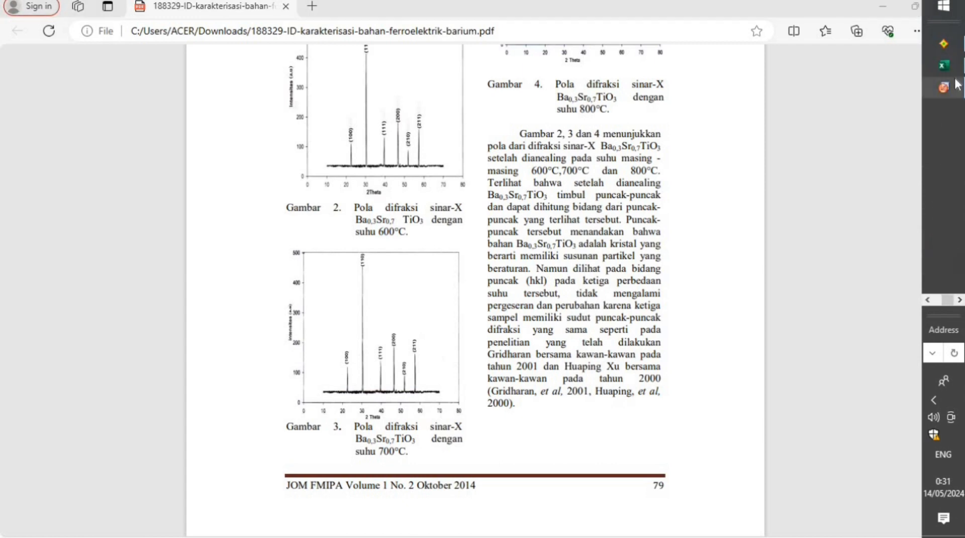
{"action": "mouse_move", "coordinate": [943, 88]}
{"action": "left_click", "coordinate": [877, 95]}
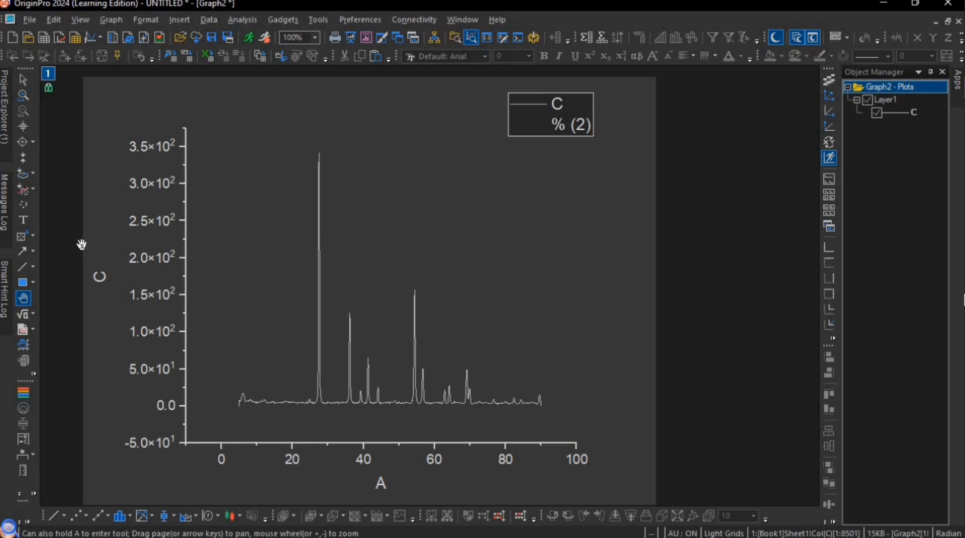
- Set the X-axis scale of the smoothed-data graph to start from 0
{"action": "left_click", "coordinate": [23, 79]}
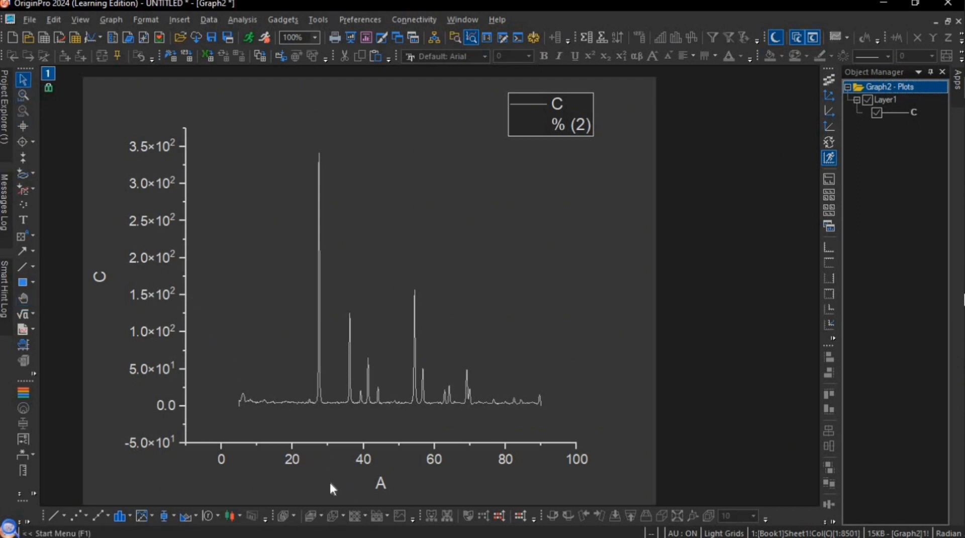
{"action": "double_click", "coordinate": [288, 462]}
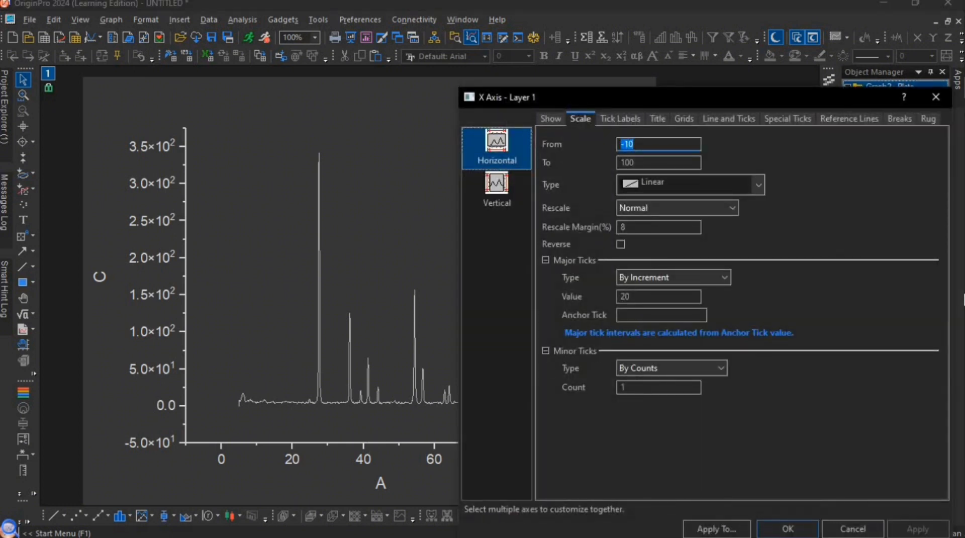
{"action": "left_click", "coordinate": [652, 146]}
{"action": "key", "text": "BackSpace"}
{"action": "key", "text": "BackSpace"}
{"action": "key", "text": "BackSpace"}
{"action": "type", "text": "0"}
- Set the Y-axis scale to start from 0 and apply the new axis ranges
{"action": "left_click", "coordinate": [497, 186]}
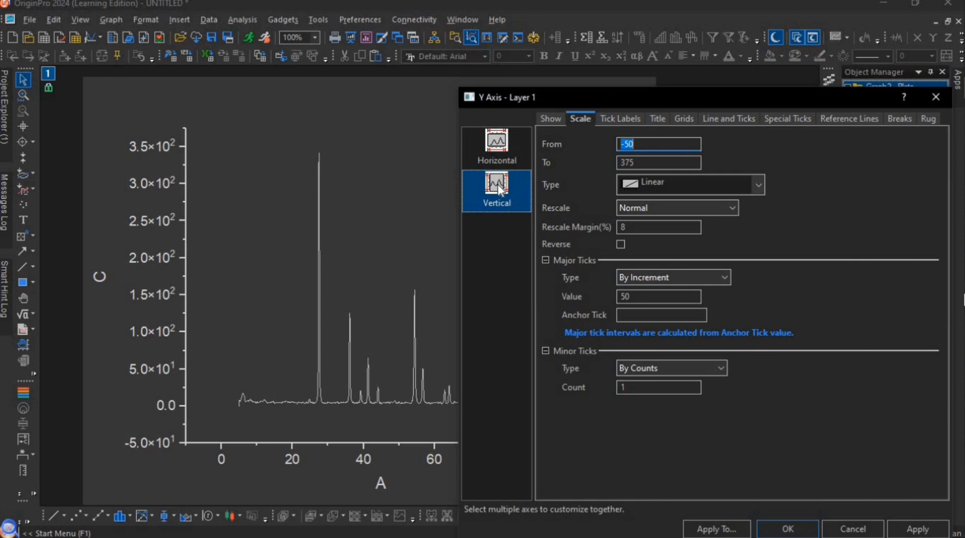
{"action": "key", "text": "BackSpace"}
{"action": "type", "text": "0"}
{"action": "left_click", "coordinate": [792, 528]}
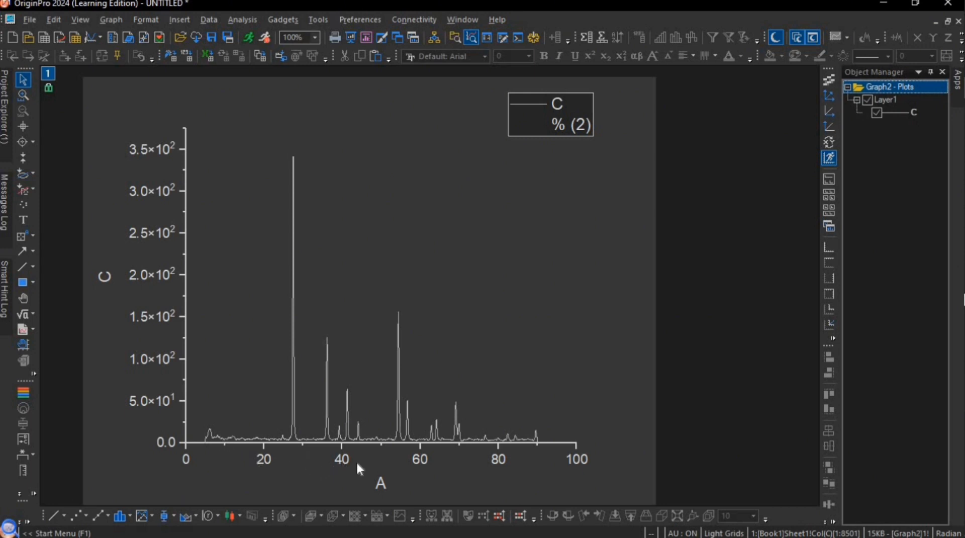
- Set the X-axis major tick increment to 10 and apply it to the graph
{"action": "double_click", "coordinate": [342, 459]}
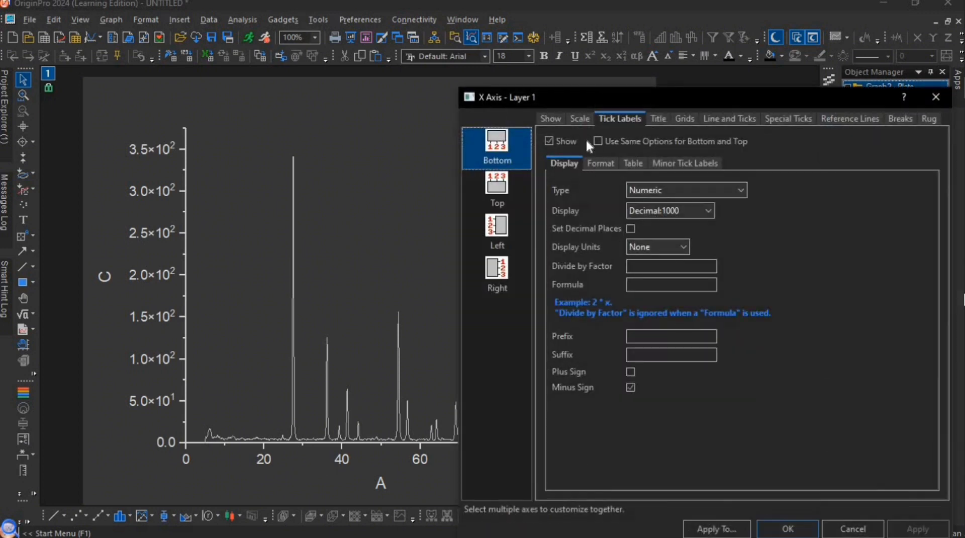
{"action": "left_click", "coordinate": [581, 119]}
{"action": "double_click", "coordinate": [665, 296]}
{"action": "key", "text": "BackSpace"}
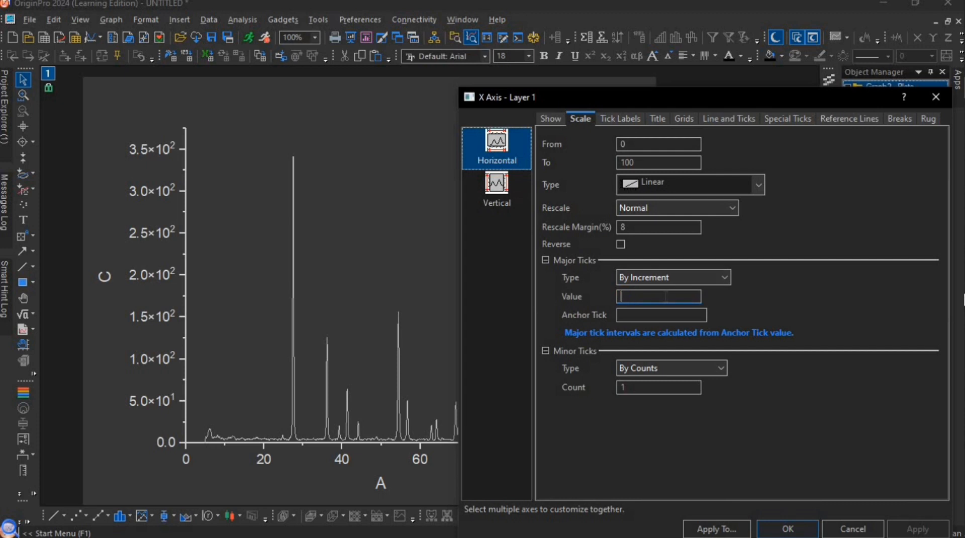
{"action": "type", "text": "10"}
{"action": "left_click", "coordinate": [907, 532]}
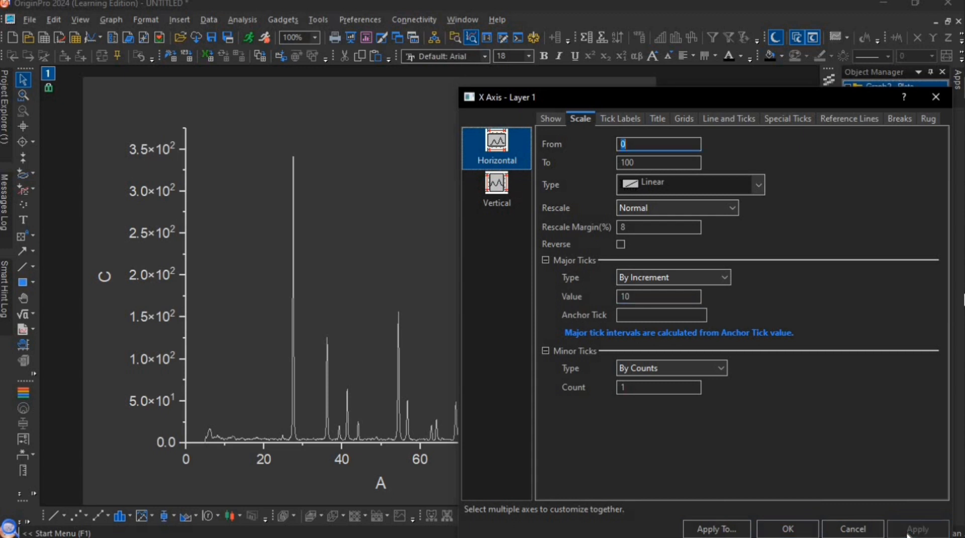
{"action": "left_click", "coordinate": [935, 97]}
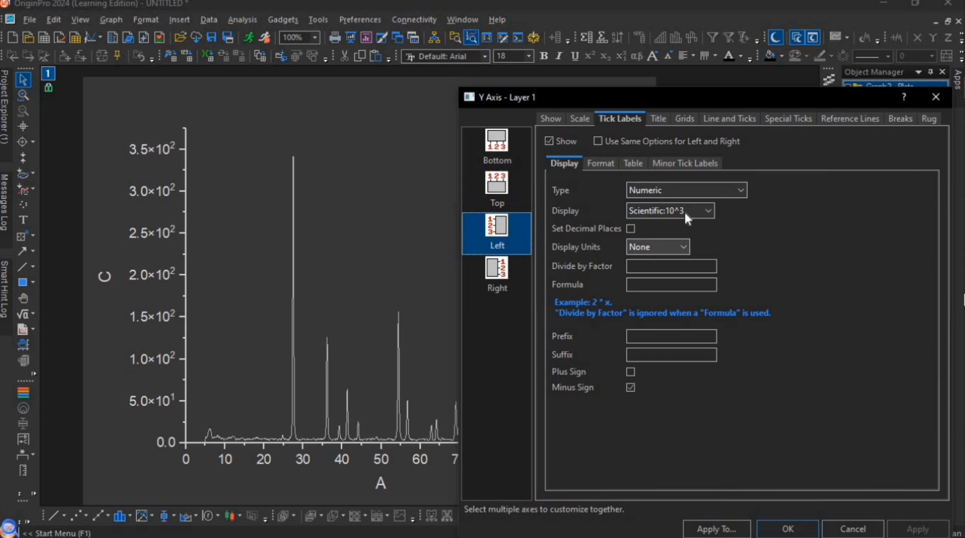
- Change the left Y-axis tick label display to Decimal:1000 and apply it
{"action": "left_click", "coordinate": [703, 209]}
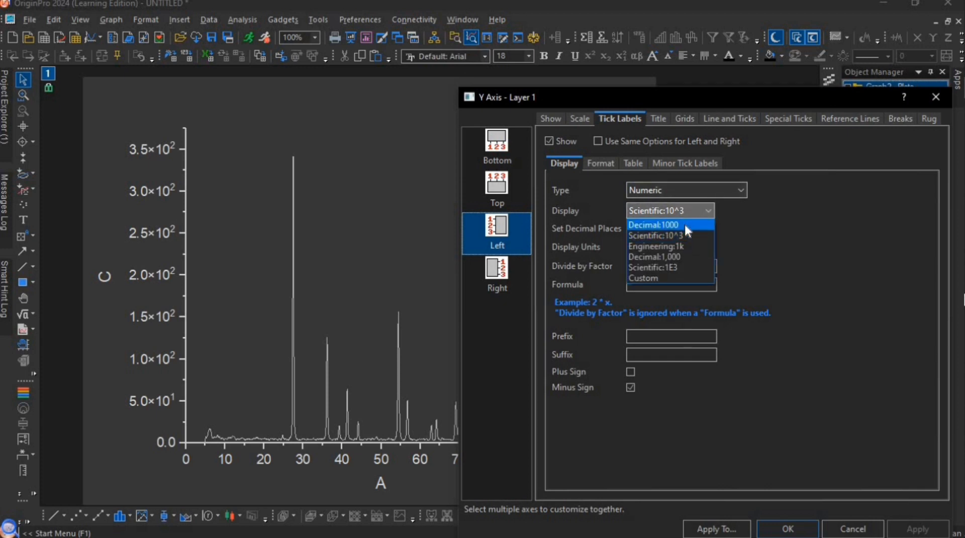
{"action": "left_click", "coordinate": [685, 225]}
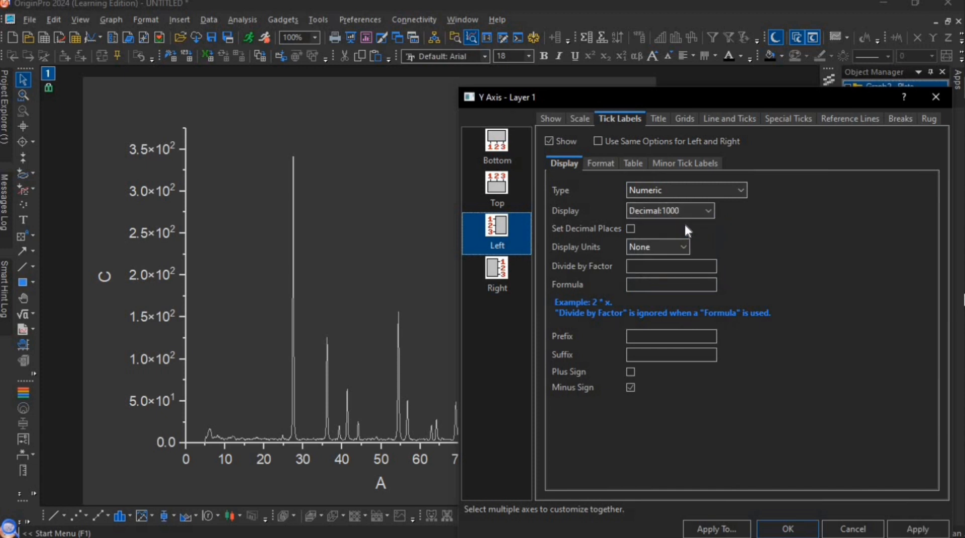
{"action": "left_click", "coordinate": [910, 534]}
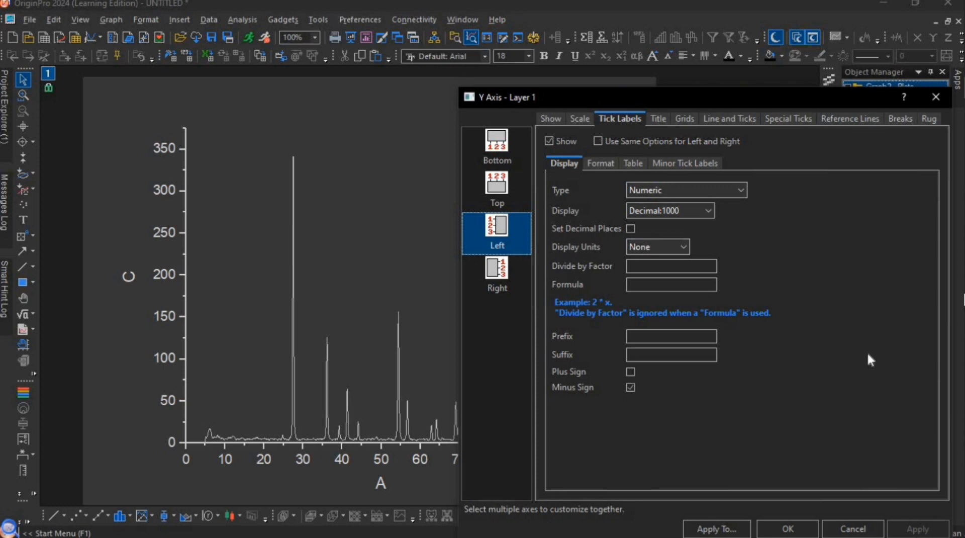
{"action": "left_click", "coordinate": [930, 99]}
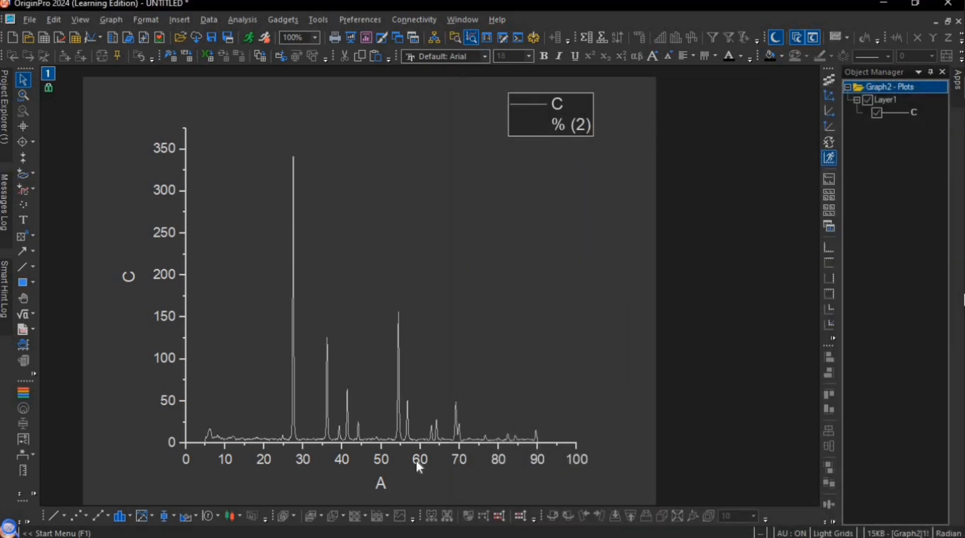
- Replace the X-axis title with 2θ, inserting the Greek theta from the Symbol Map
{"action": "double_click", "coordinate": [383, 486]}
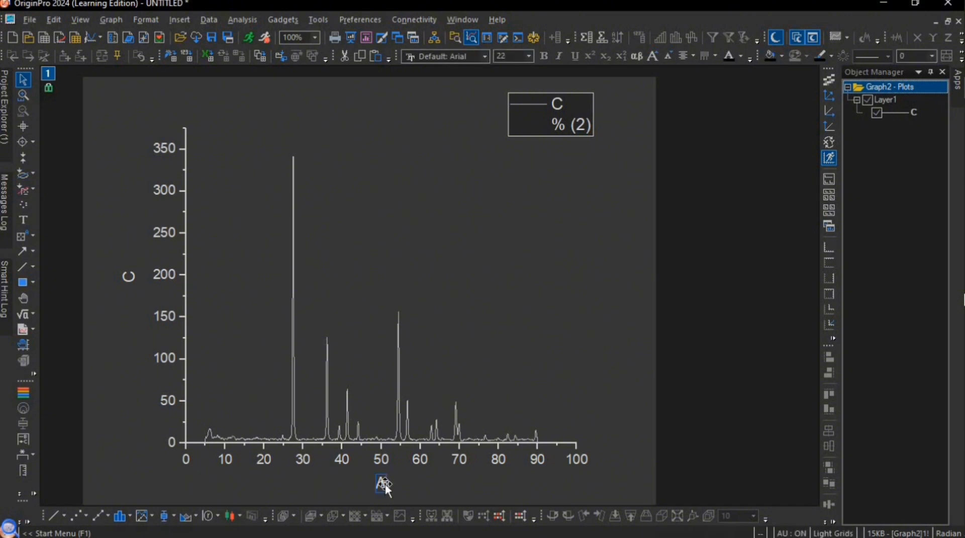
{"action": "left_click_drag", "start_coordinate": [403, 484], "coordinate": [354, 484]}
{"action": "key", "text": "BackSpace"}
{"action": "type", "text": "2"}
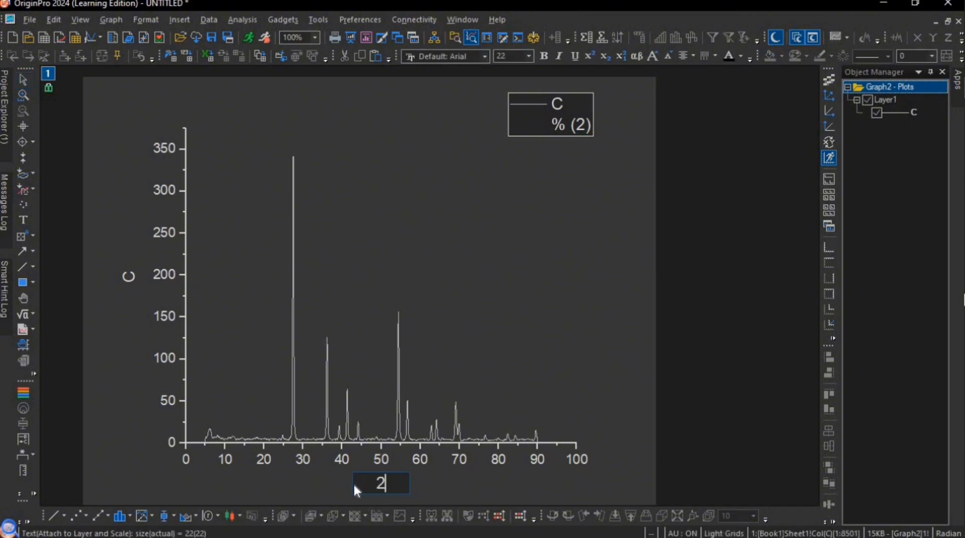
{"action": "right_click", "coordinate": [390, 481]}
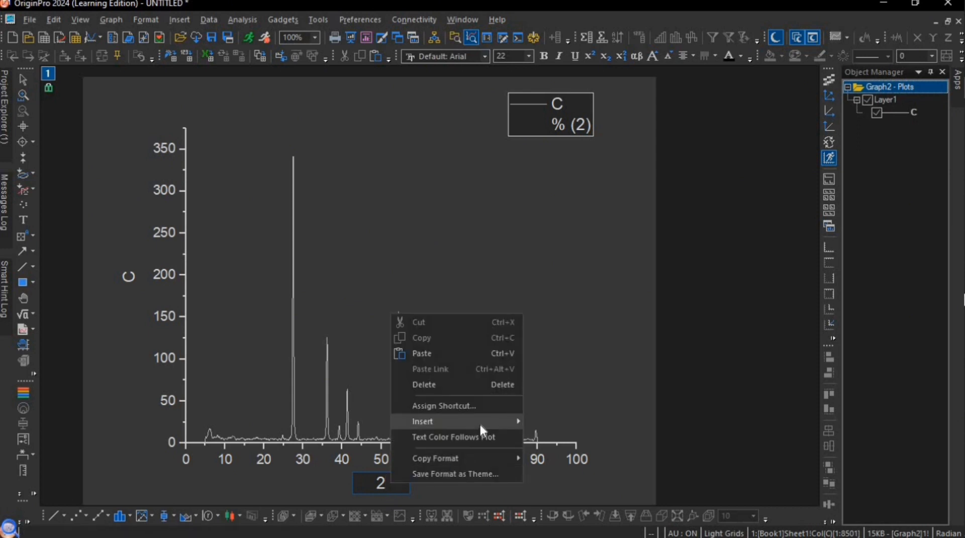
{"action": "mouse_move", "coordinate": [495, 422]}
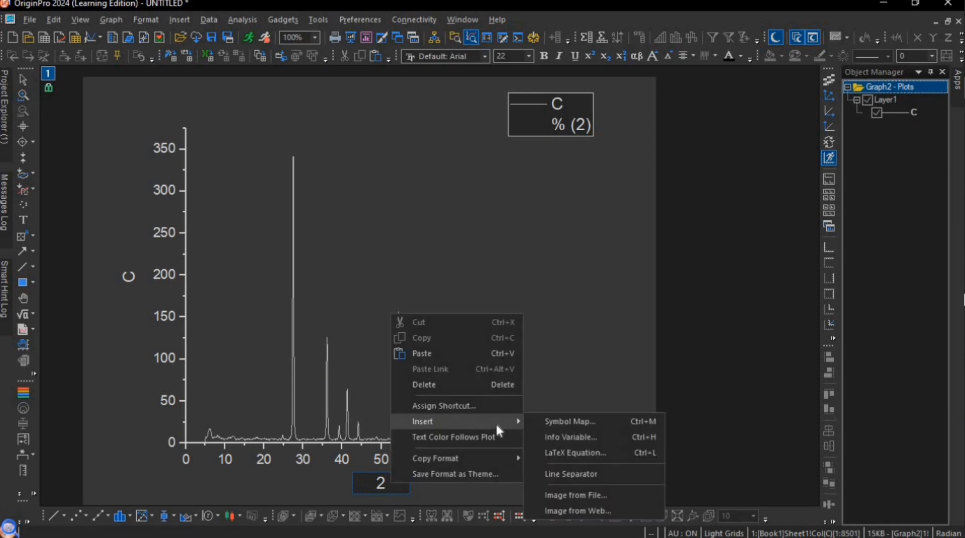
{"action": "left_click", "coordinate": [558, 425]}
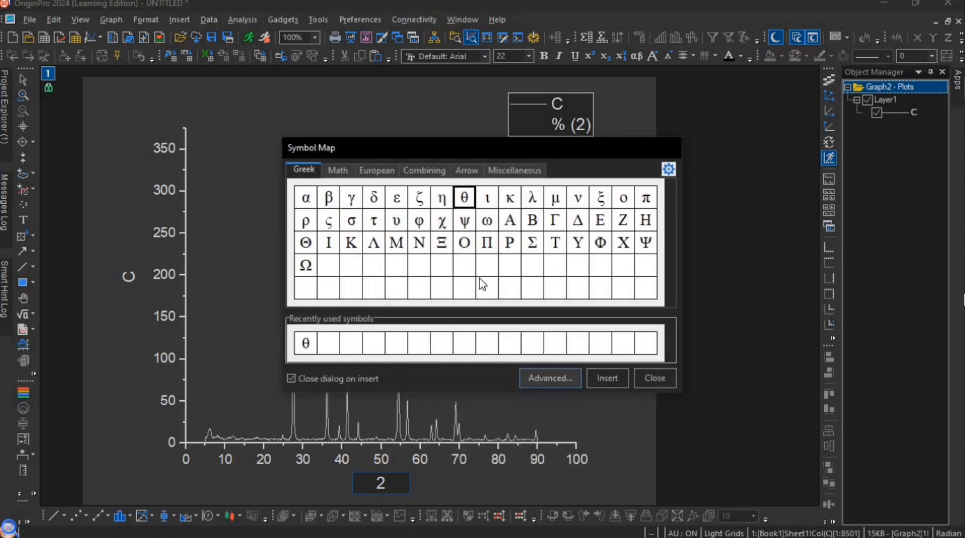
{"action": "left_click", "coordinate": [608, 373]}
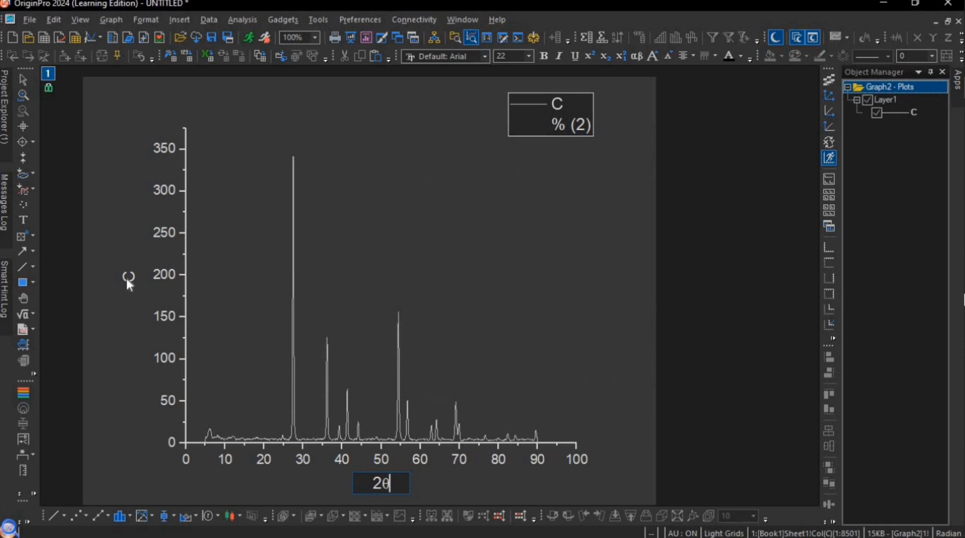
{"action": "double_click", "coordinate": [127, 279]}
{"action": "left_click", "coordinate": [152, 280]}
{"action": "double_click", "coordinate": [126, 274]}
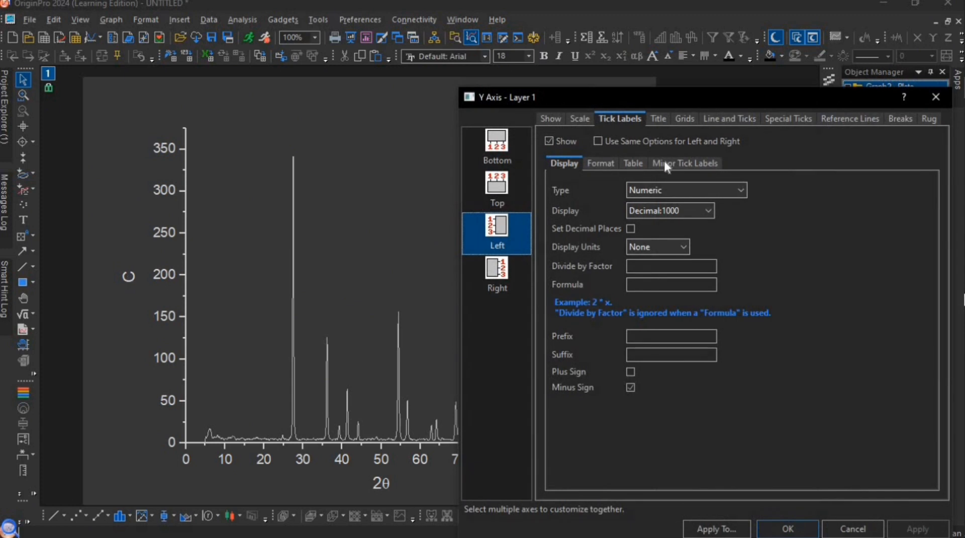
{"action": "left_click", "coordinate": [935, 97]}
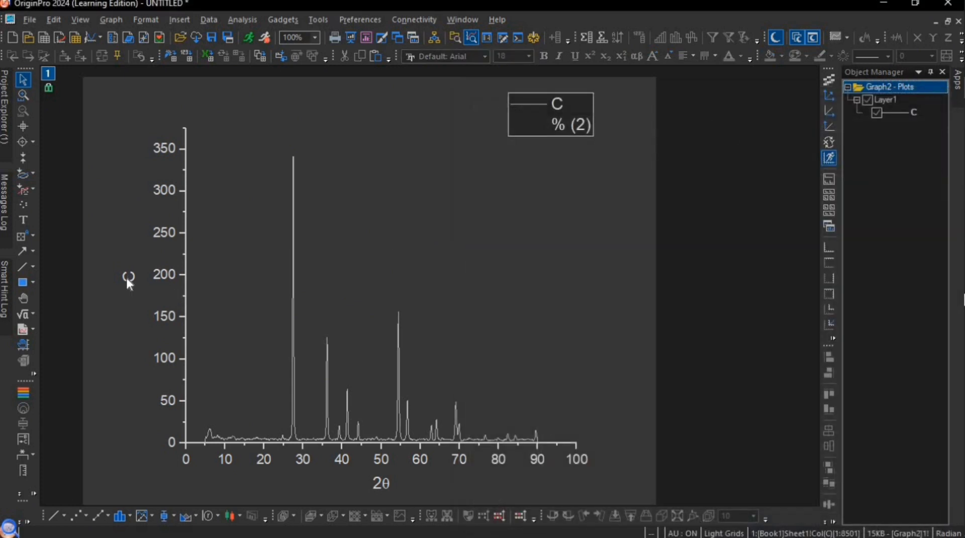
- Replace the Y-axis title with Intensitas(a.u)
{"action": "left_click_drag", "start_coordinate": [148, 280], "coordinate": [101, 279]}
{"action": "key", "text": "Delete"}
{"action": "type", "text": "sn"}
{"action": "key", "text": "BackSpace"}
{"action": "key", "text": "BackSpace"}
{"action": "key", "text": "BackSpace"}
{"action": "key", "text": "BackSpace"}
{"action": "key", "text": "BackSpace"}
{"action": "key", "text": "BackSpace"}
{"action": "type", "text": "In"}
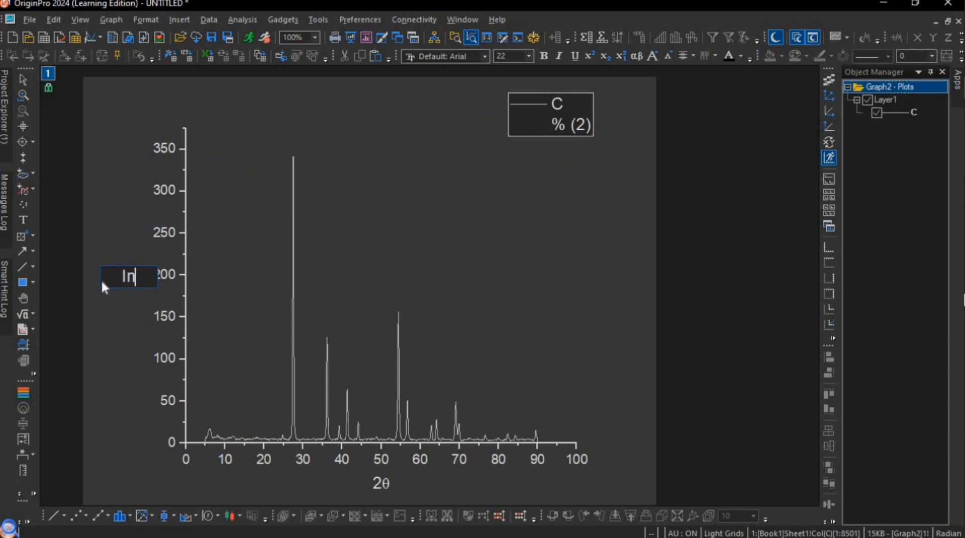
{"action": "type", "text": "tensitas(a.u)"}
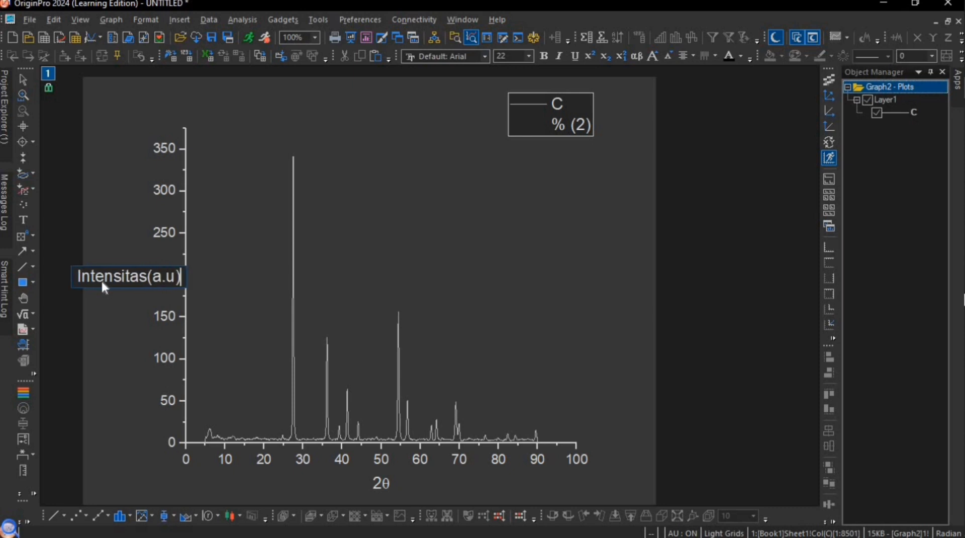
{"action": "left_click", "coordinate": [264, 279]}
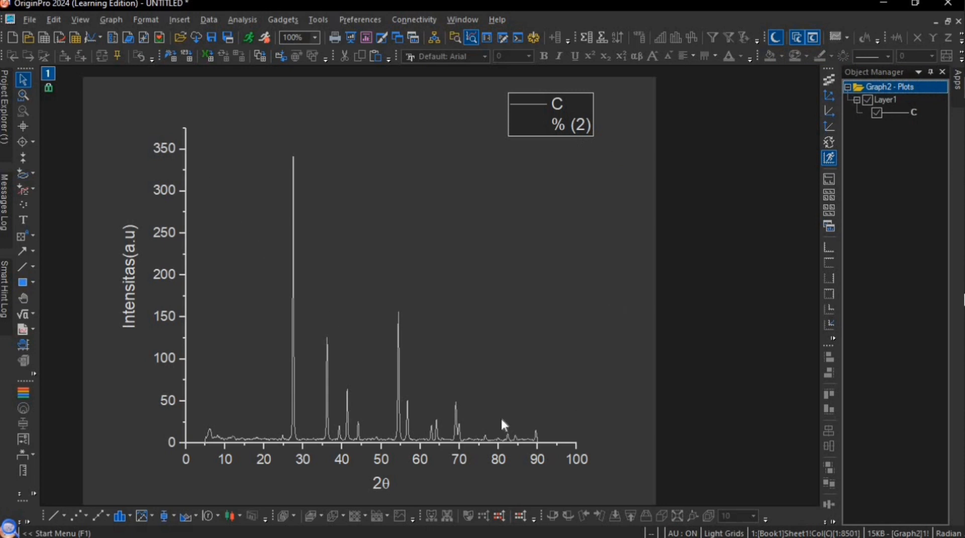
- Show the top axis line on the graph and set both its major and minor tick styles to None
{"action": "double_click", "coordinate": [393, 442]}
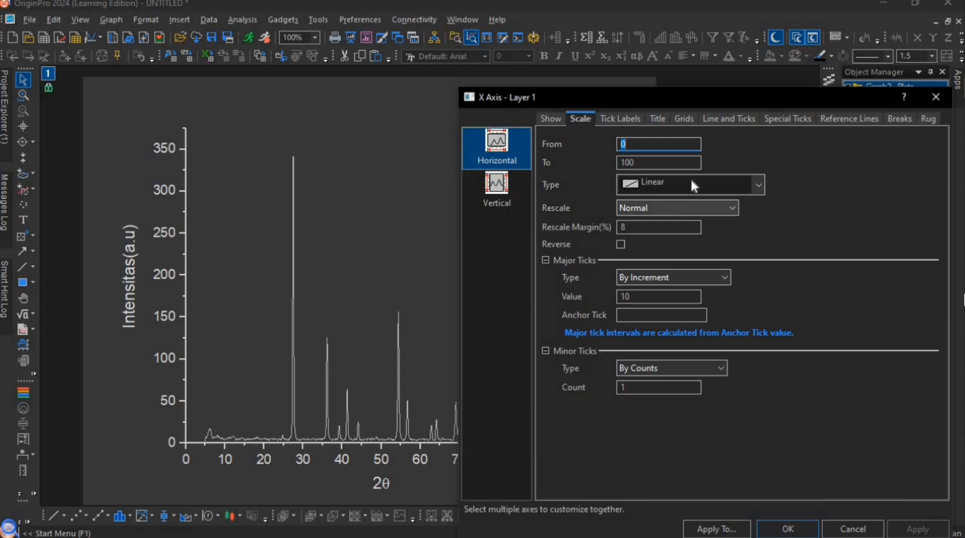
{"action": "left_click", "coordinate": [734, 120]}
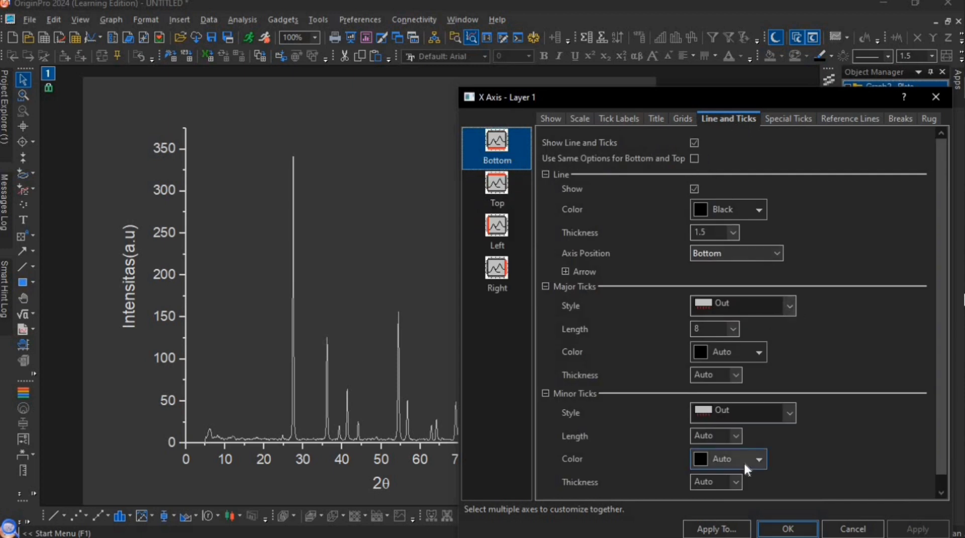
{"action": "left_click", "coordinate": [508, 194]}
{"action": "left_click", "coordinate": [694, 143]}
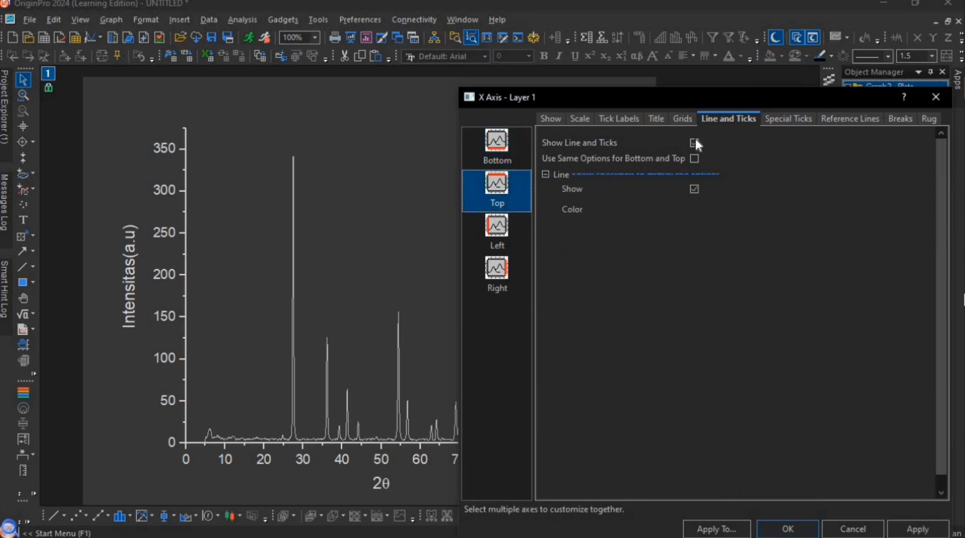
{"action": "left_click", "coordinate": [788, 303]}
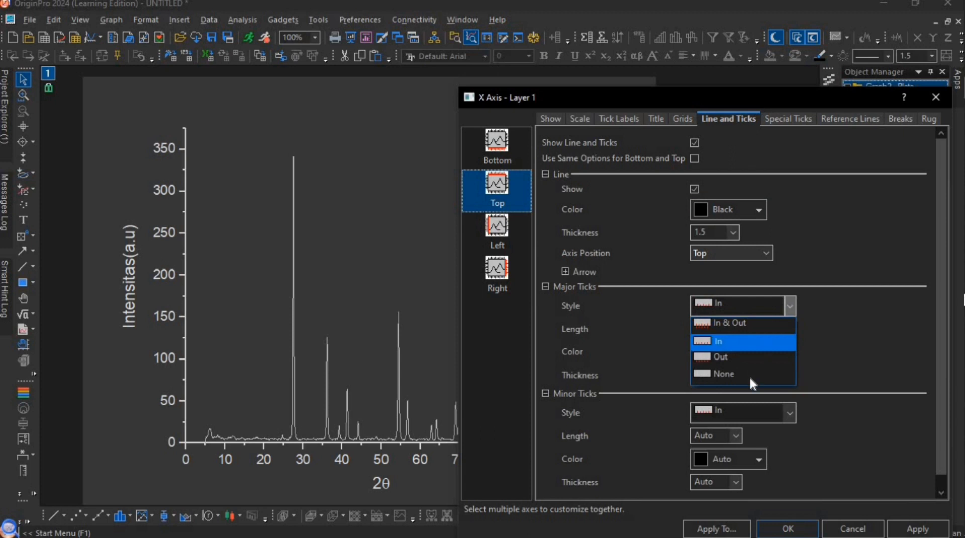
{"action": "left_click", "coordinate": [749, 375]}
{"action": "left_click", "coordinate": [790, 411]}
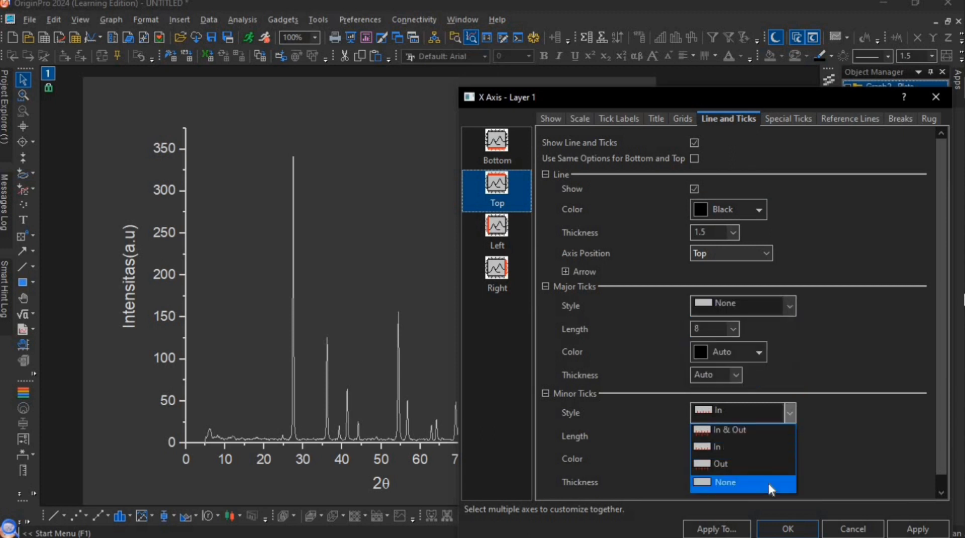
{"action": "left_click", "coordinate": [769, 480]}
- Set both the major and minor tick styles of the left axis to None
{"action": "left_click", "coordinate": [500, 237]}
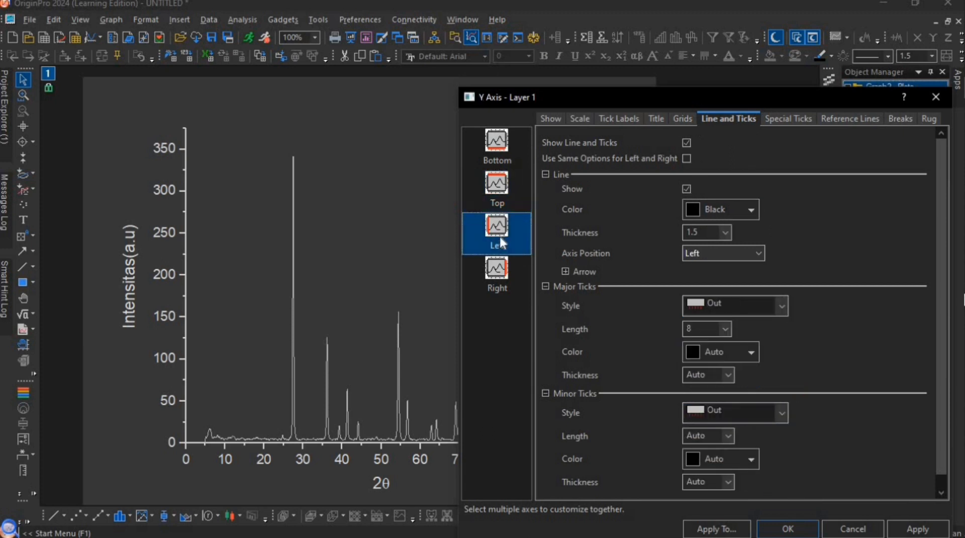
{"action": "left_click", "coordinate": [776, 306]}
{"action": "left_click", "coordinate": [746, 369]}
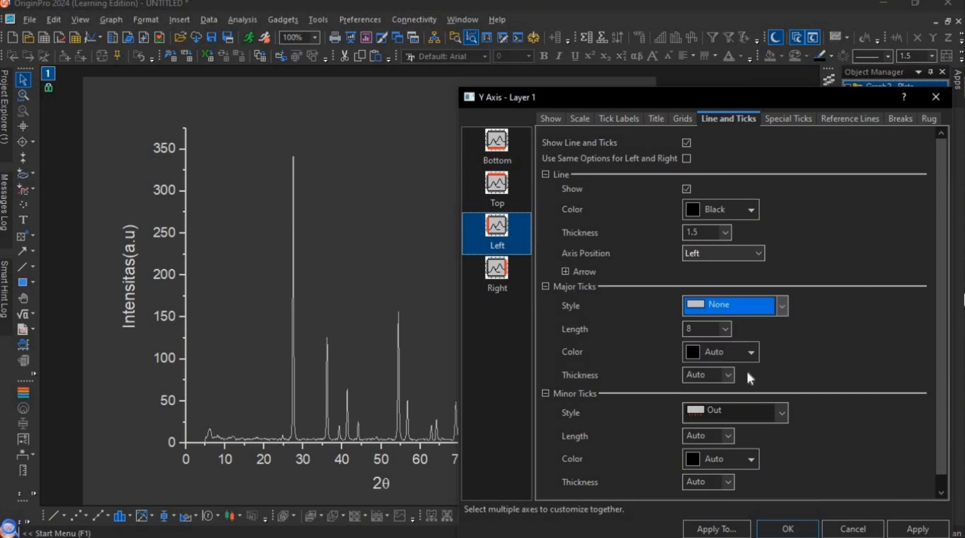
{"action": "left_click", "coordinate": [777, 420]}
{"action": "left_click", "coordinate": [729, 481]}
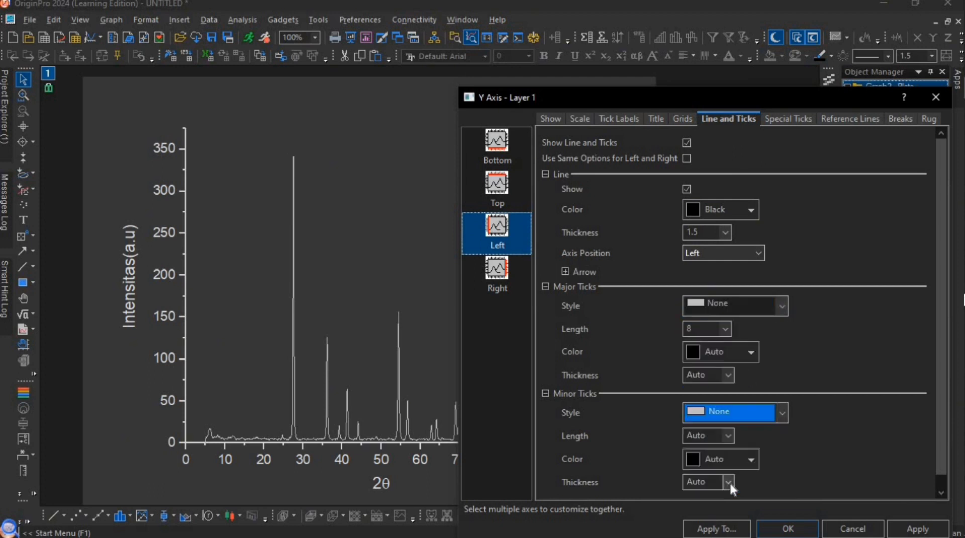
- Show the right axis line with major and minor tick styles set to None, and apply the axis changes to the graph
{"action": "left_click", "coordinate": [504, 279]}
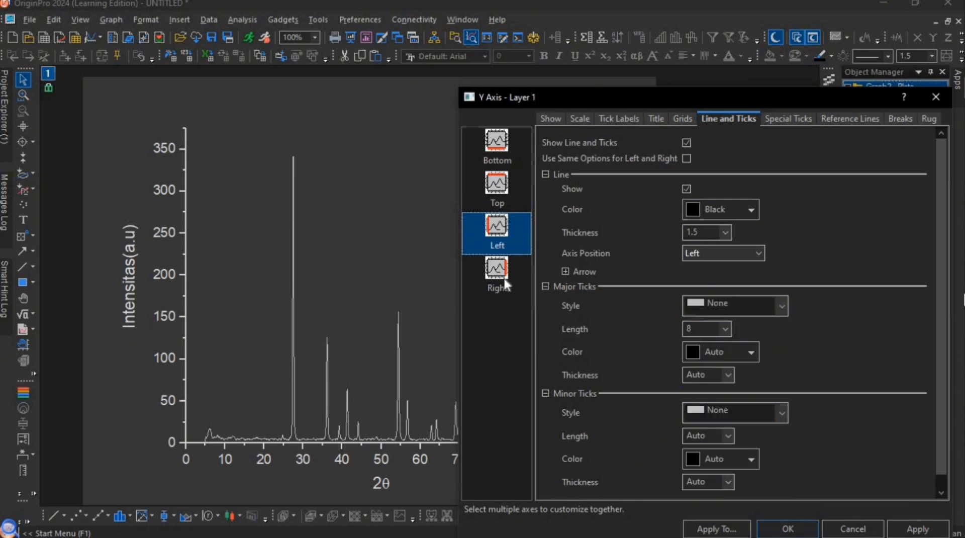
{"action": "left_click", "coordinate": [684, 143]}
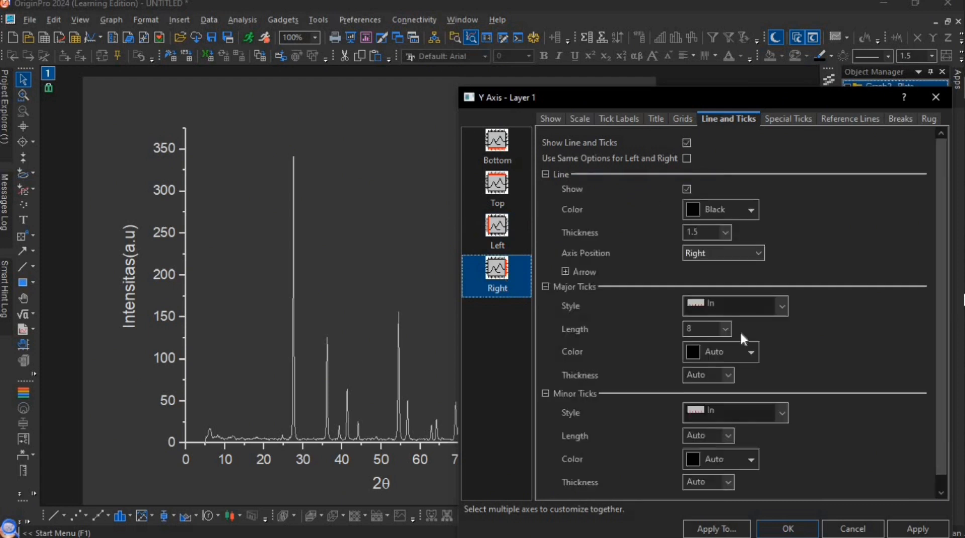
{"action": "left_click", "coordinate": [782, 308]}
{"action": "left_click", "coordinate": [768, 378]}
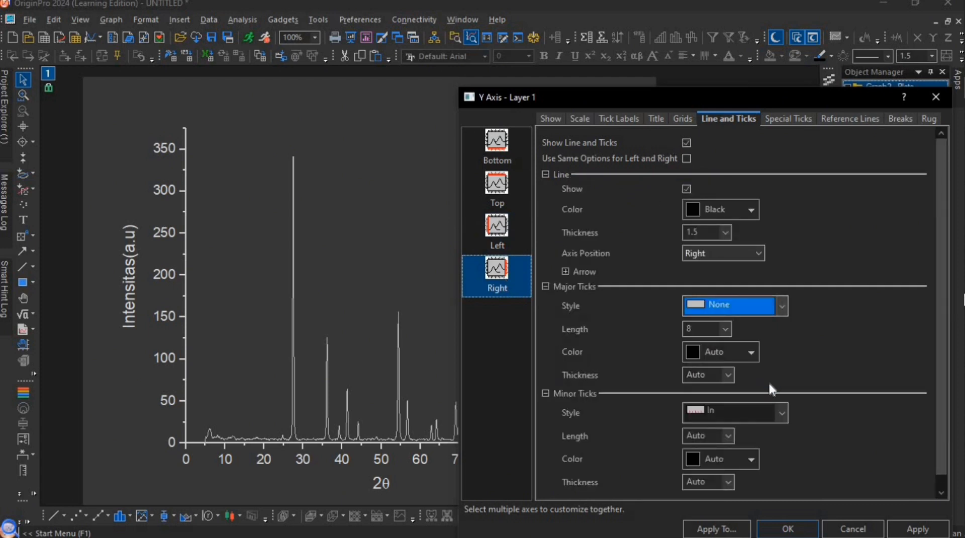
{"action": "left_click", "coordinate": [777, 412]}
{"action": "left_click", "coordinate": [739, 480]}
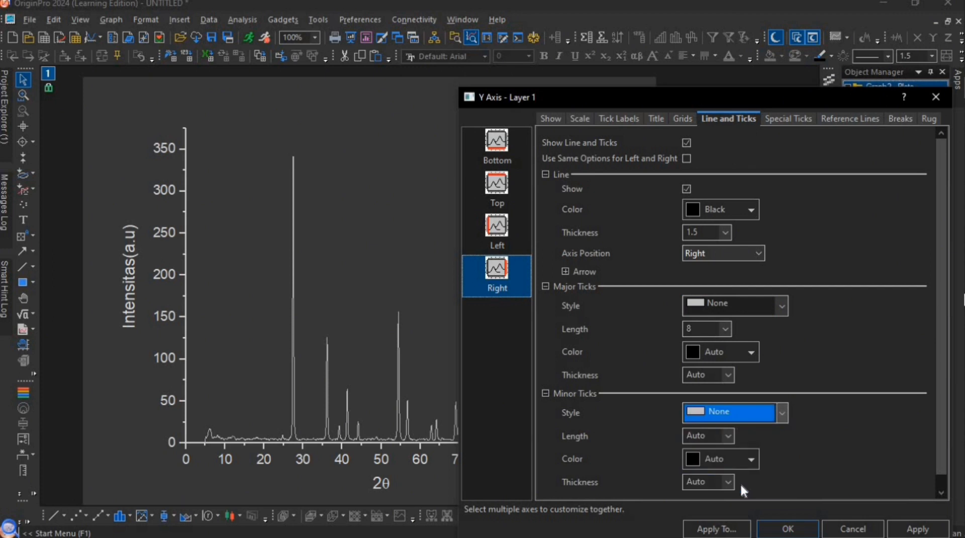
{"action": "left_click", "coordinate": [907, 530]}
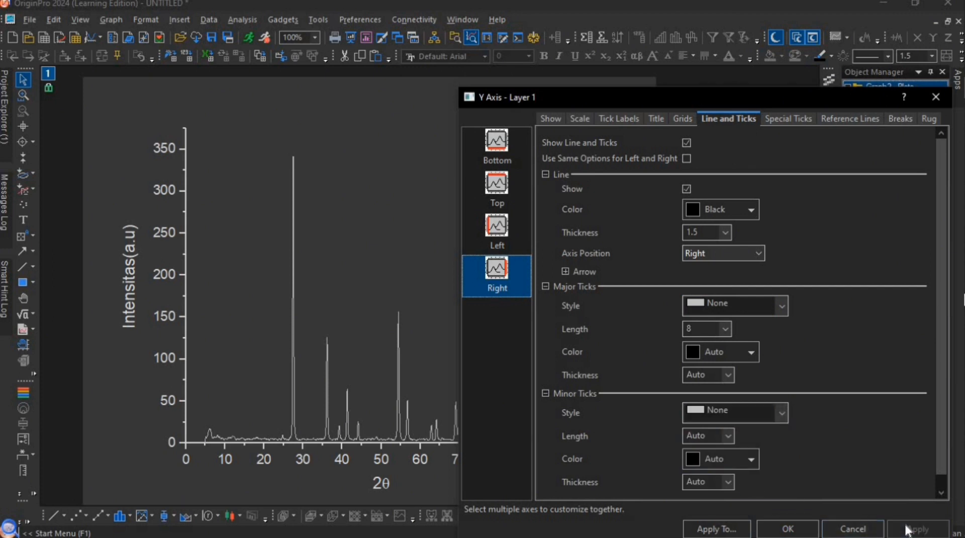
{"action": "left_click", "coordinate": [935, 96]}
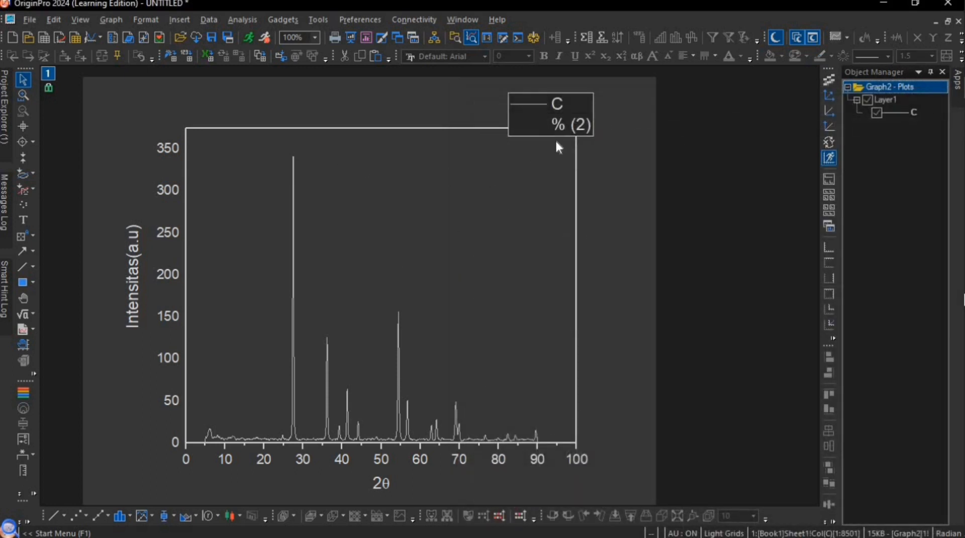
- Move the legend inside the upper-right corner of the plot frame and replace its text with the single entry TiO2
{"action": "left_click_drag", "start_coordinate": [550, 136], "coordinate": [522, 179]}
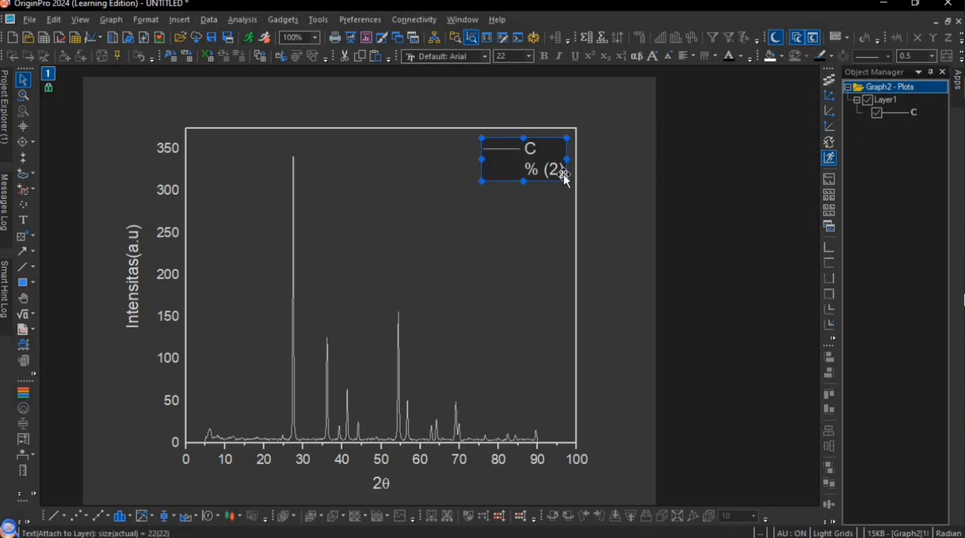
{"action": "double_click", "coordinate": [559, 168]}
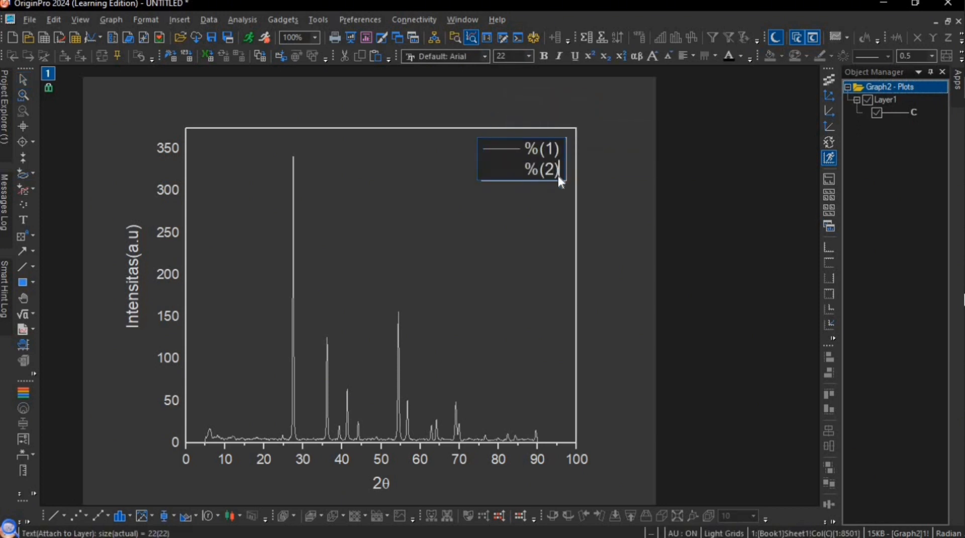
{"action": "key", "text": "BackSpace"}
{"action": "key", "text": "BackSpace"}
{"action": "key", "text": "BackSpace"}
{"action": "key", "text": "BackSpace"}
{"action": "key", "text": "BackSpace"}
{"action": "key", "text": "BackSpace"}
{"action": "key", "text": "BackSpace"}
{"action": "key", "text": "BackSpace"}
{"action": "type", "text": "TiO2"}
{"action": "left_click", "coordinate": [523, 268]}
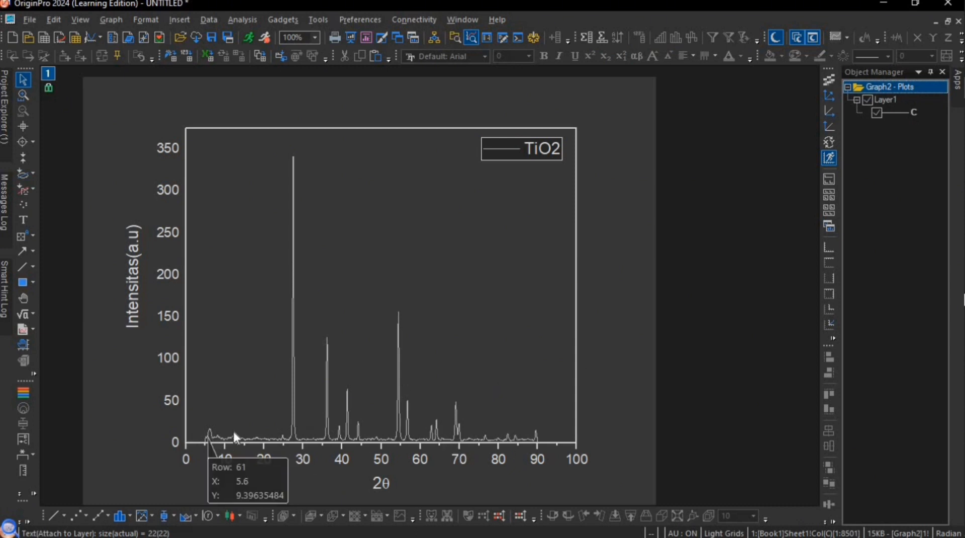
- Set the X-axis scale to run from 5 to 90 and apply it to the graph
{"action": "double_click", "coordinate": [538, 444]}
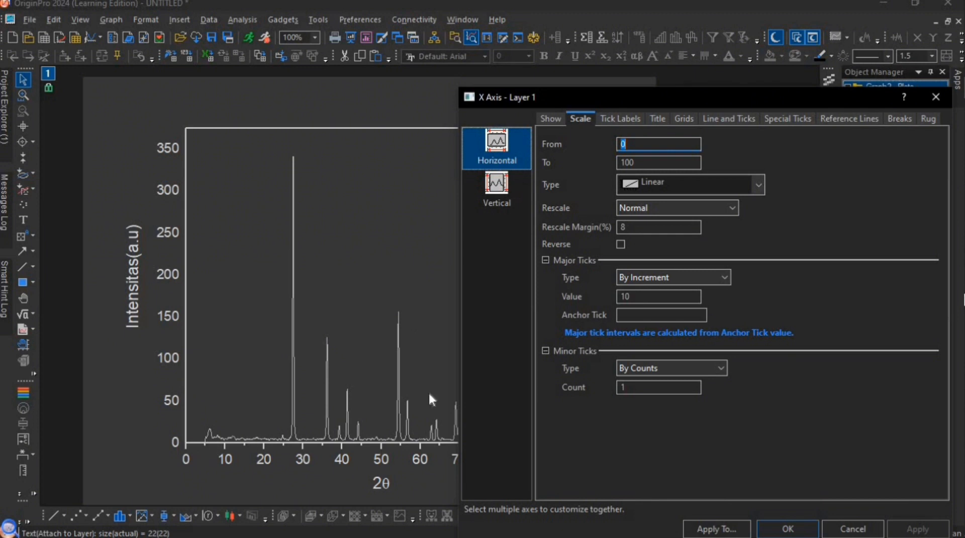
{"action": "type", "text": "5"}
{"action": "double_click", "coordinate": [666, 162]}
{"action": "key", "text": "BackSpace"}
{"action": "type", "text": "90"}
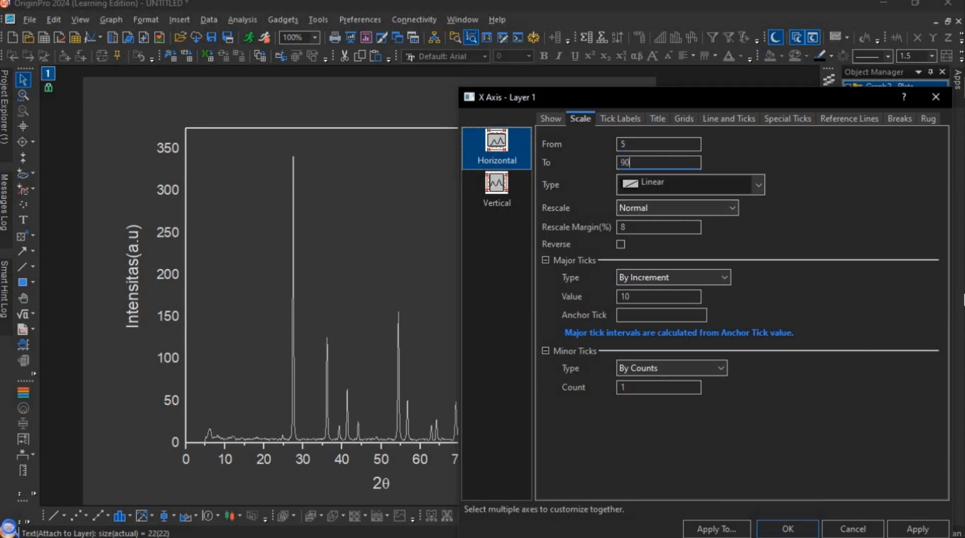
{"action": "left_click", "coordinate": [911, 528]}
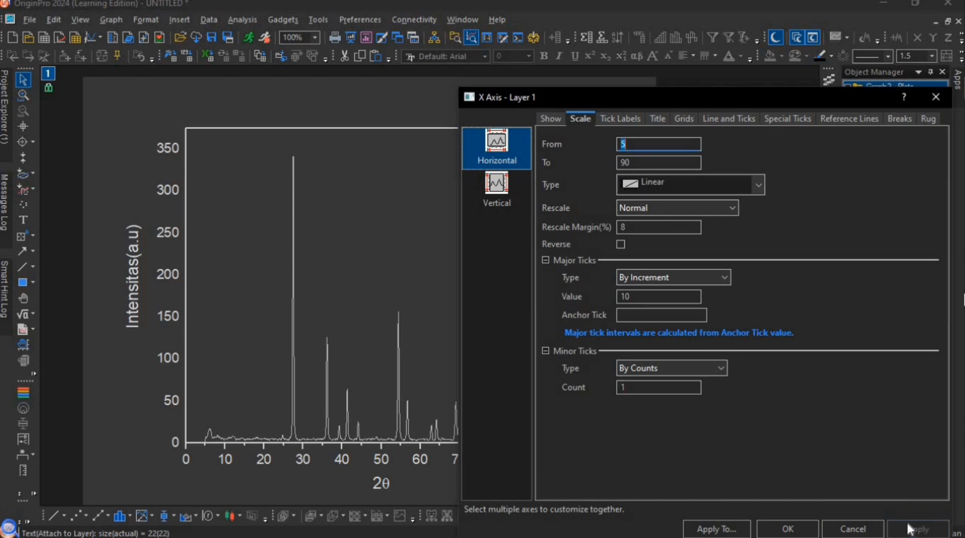
{"action": "left_click", "coordinate": [942, 97]}
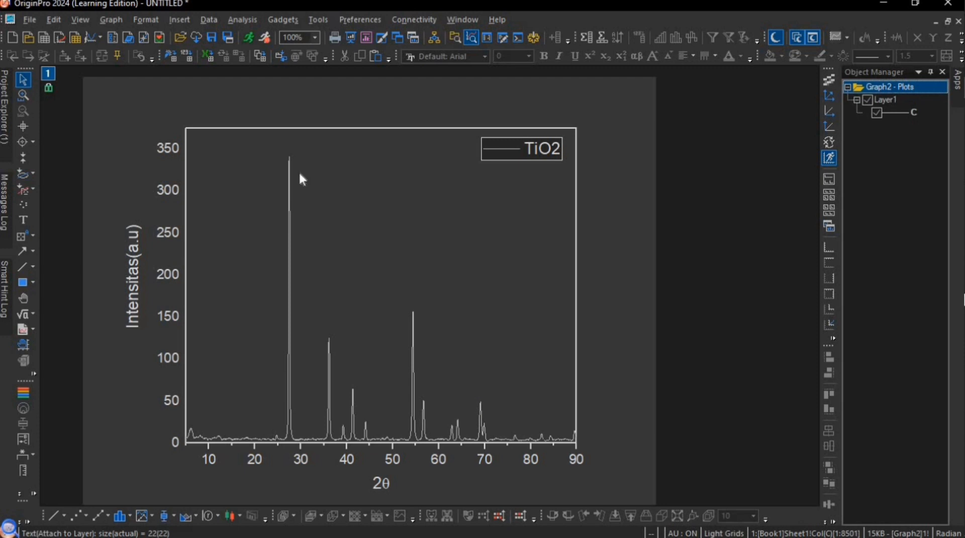
- Add the text label -110 at the top of the tallest peak, checking its index in the TiO2 rutile.txt pattern window
{"action": "mouse_move", "coordinate": [288, 157]}
{"action": "left_click", "coordinate": [22, 221]}
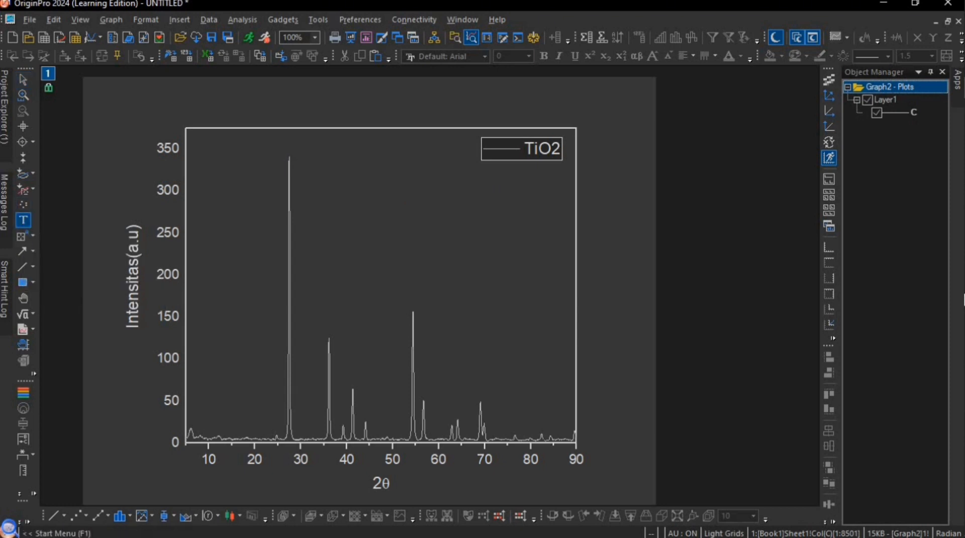
{"action": "left_click", "coordinate": [284, 153]}
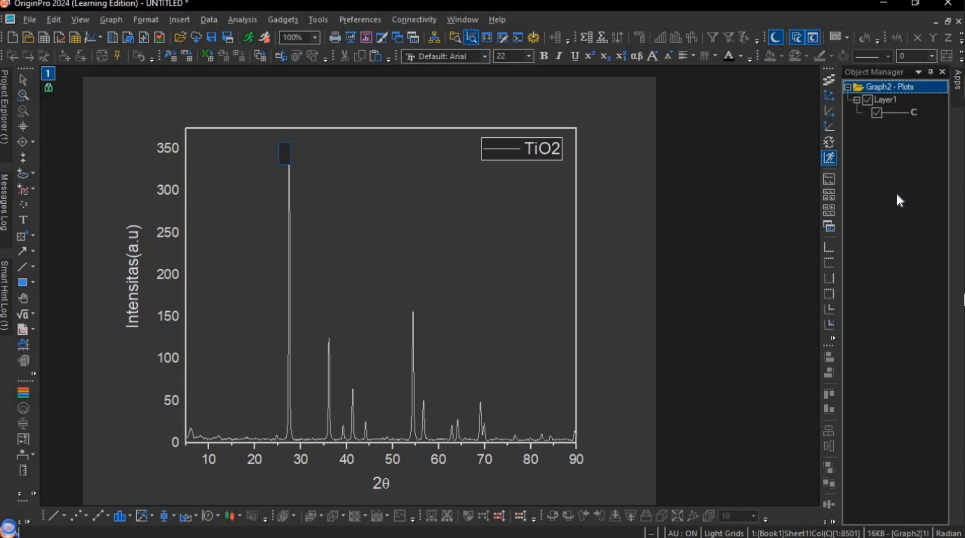
{"action": "mouse_move", "coordinate": [957, 201]}
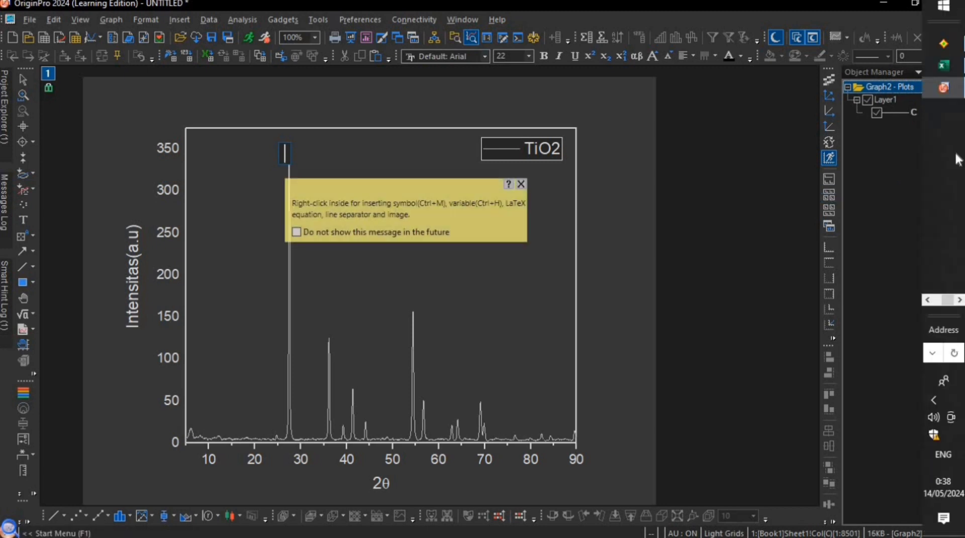
{"action": "mouse_move", "coordinate": [943, 262]}
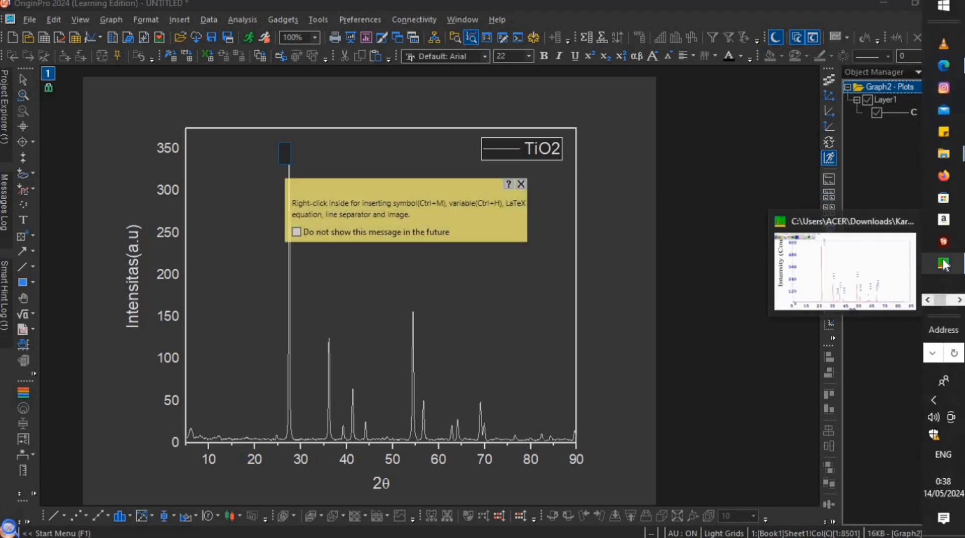
{"action": "left_click", "coordinate": [882, 269]}
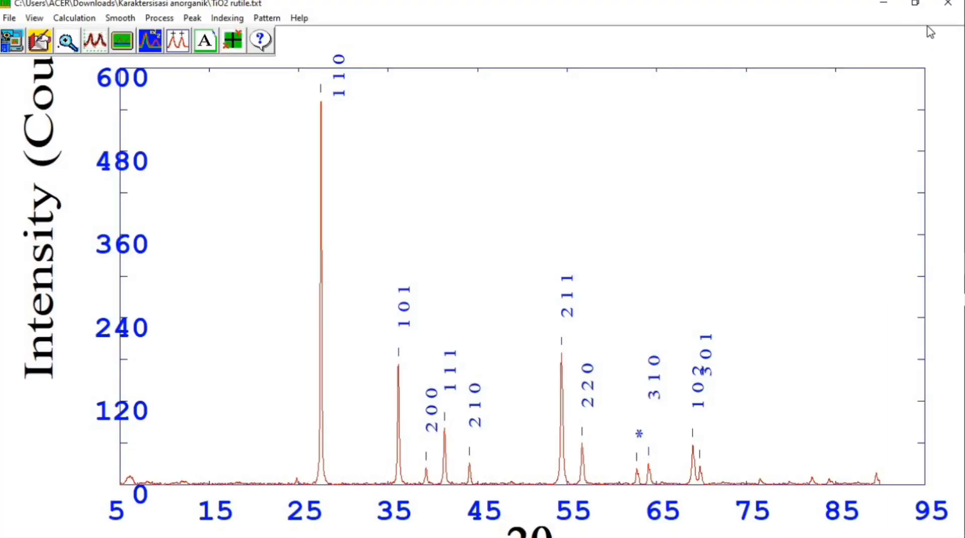
{"action": "left_click", "coordinate": [896, 6]}
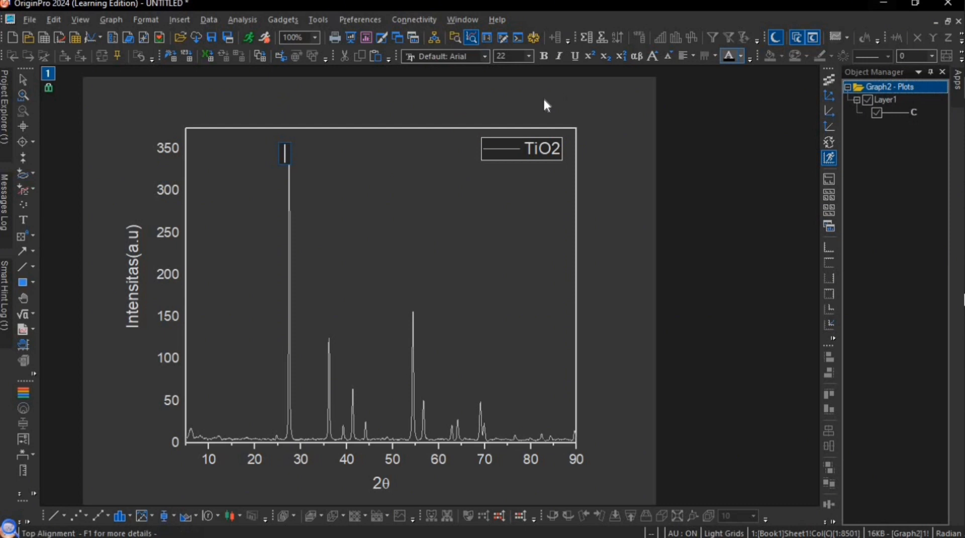
{"action": "type", "text": "110"}
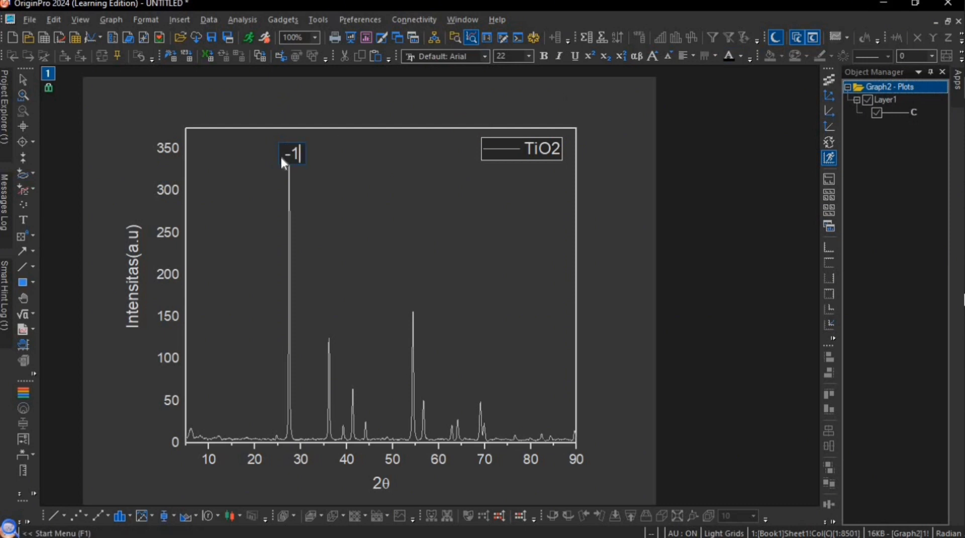
{"action": "left_click", "coordinate": [324, 177]}
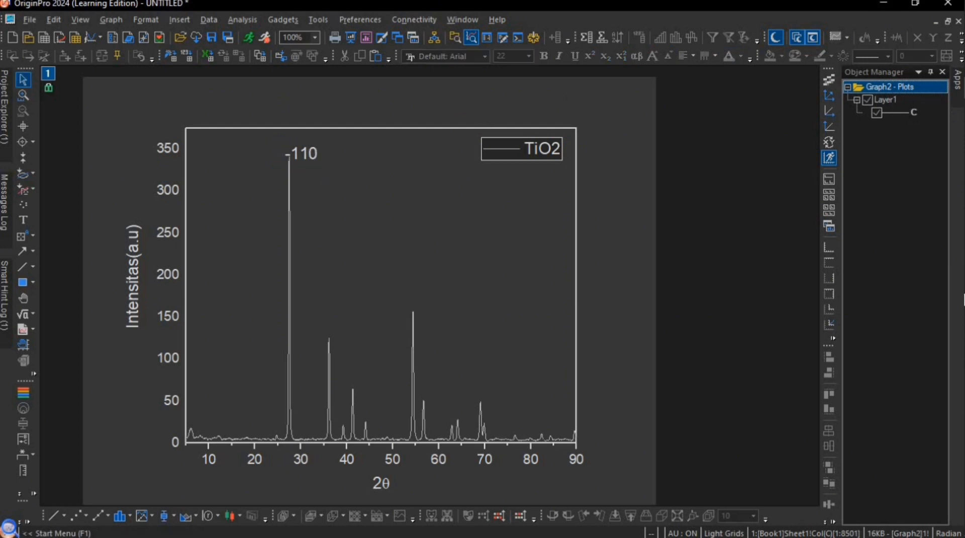
- Check the TiO2 rutile.txt pattern window and add the text label -101 above the second tall peak, near 2θ 36
{"action": "mouse_move", "coordinate": [959, 85]}
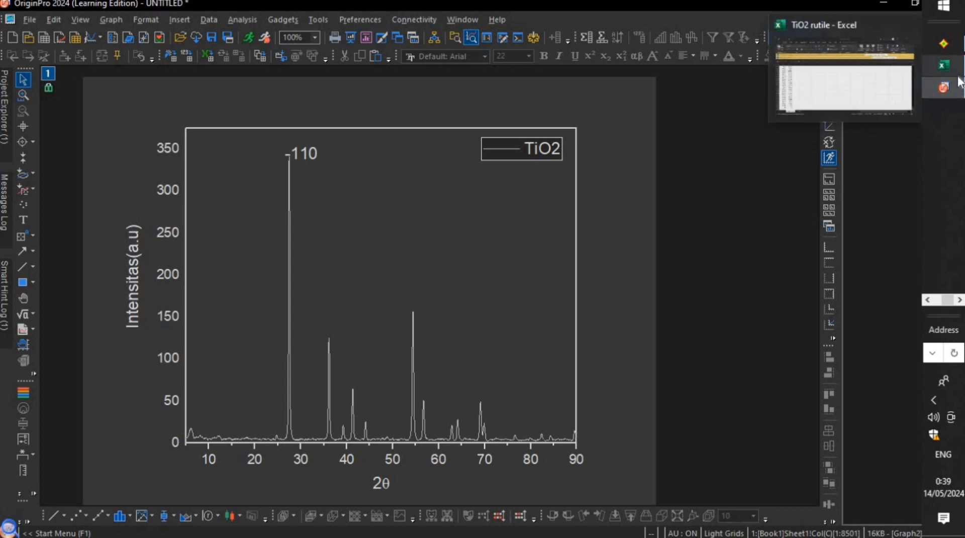
{"action": "left_click", "coordinate": [931, 263]}
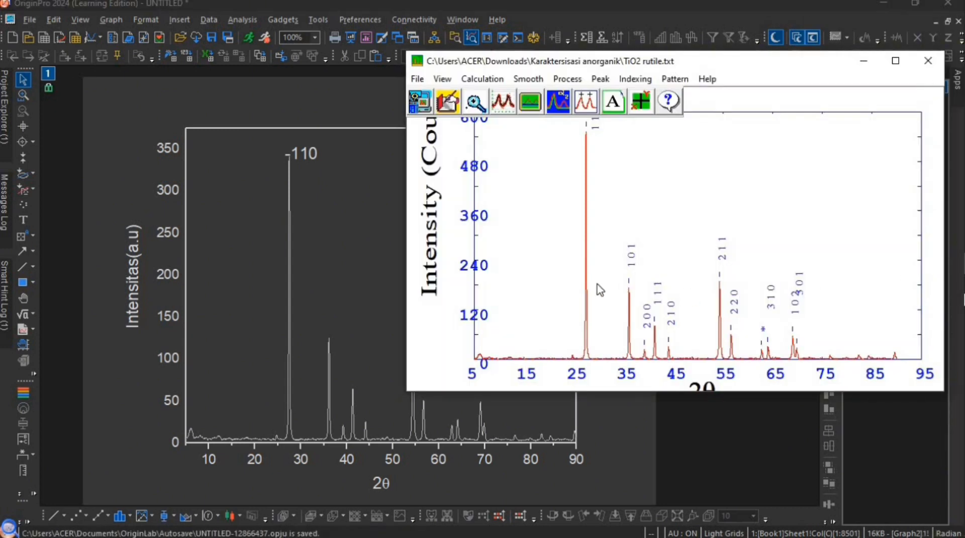
{"action": "left_click", "coordinate": [329, 332]}
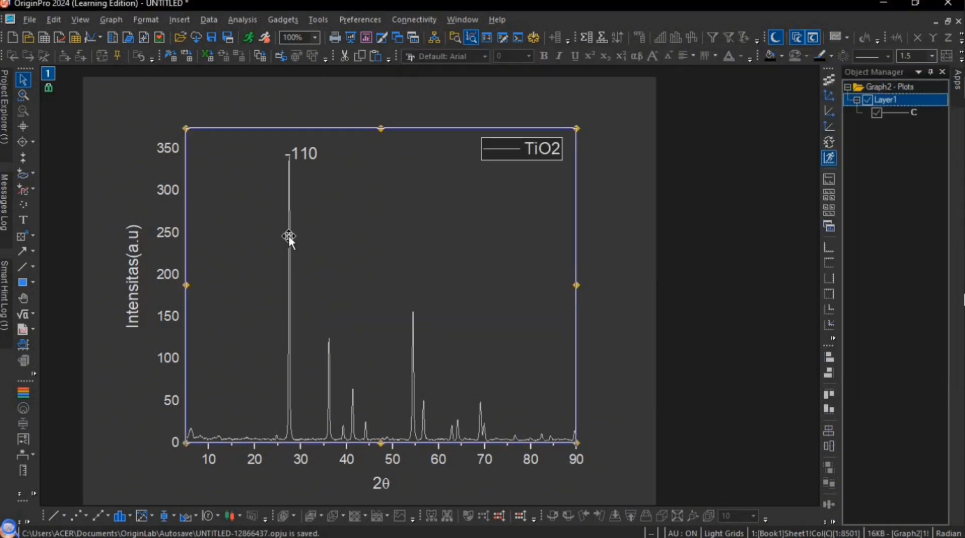
{"action": "left_click", "coordinate": [24, 221]}
{"action": "left_click", "coordinate": [329, 330]}
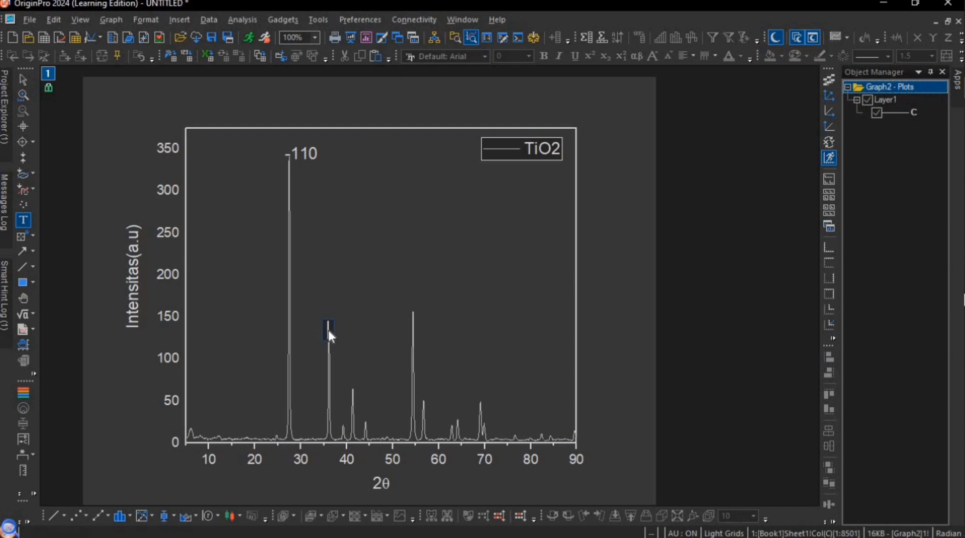
{"action": "type", "text": "-101"}
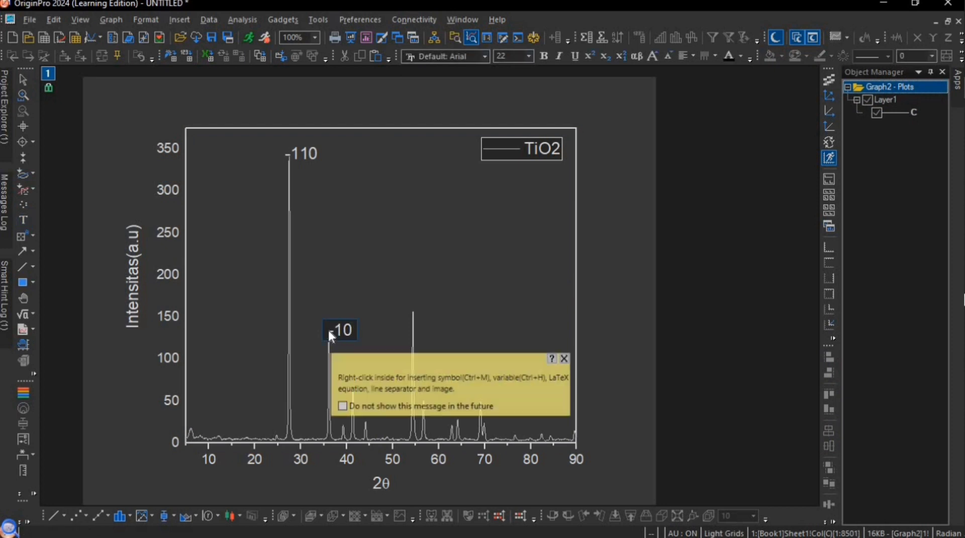
{"action": "left_click", "coordinate": [376, 425]}
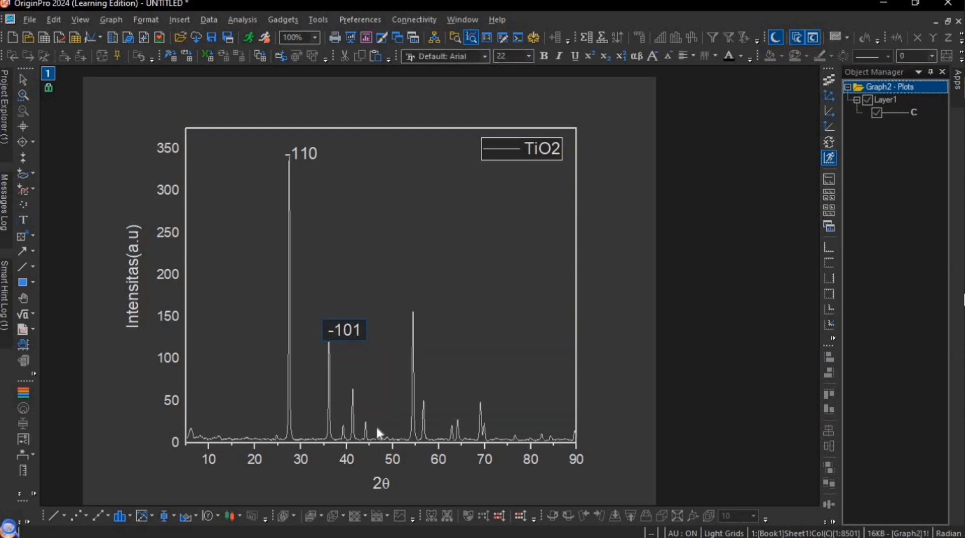
- Shrink the OriginPro window and arrange it beside the TiO2 rutile.txt pattern window so both diffraction patterns can be compared
{"action": "left_click", "coordinate": [354, 388]}
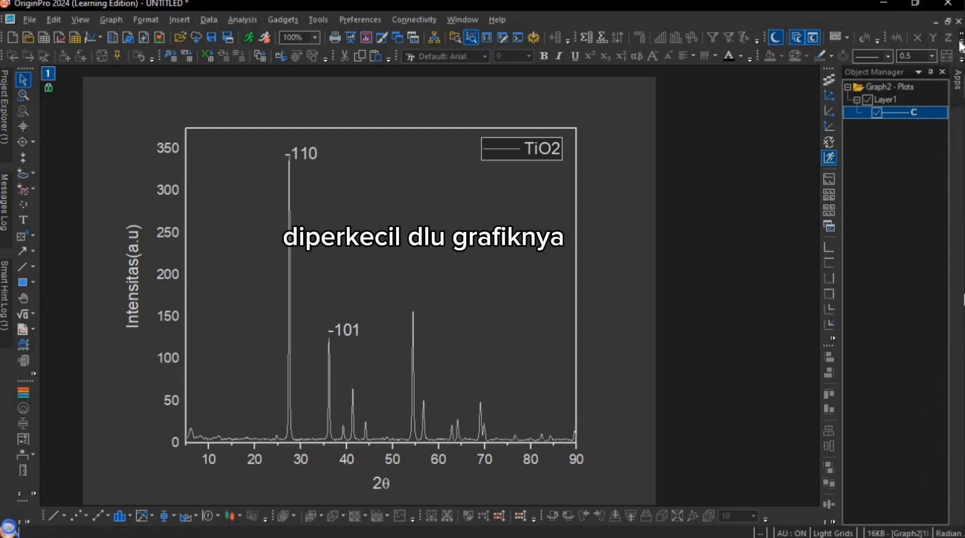
{"action": "left_click", "coordinate": [899, 126]}
{"action": "left_click", "coordinate": [938, 21]}
{"action": "left_click", "coordinate": [884, 4]}
{"action": "mouse_move", "coordinate": [951, 263]}
{"action": "left_click", "coordinate": [959, 300]}
{"action": "left_click", "coordinate": [941, 91]}
{"action": "left_click", "coordinate": [914, 5]}
{"action": "left_click_drag", "start_coordinate": [527, 274], "coordinate": [527, 288]}
{"action": "left_click_drag", "start_coordinate": [412, 333], "coordinate": [475, 332]}
{"action": "left_click_drag", "start_coordinate": [459, 161], "coordinate": [458, 67]}
{"action": "left_click_drag", "start_coordinate": [258, 222], "coordinate": [201, 221]}
{"action": "left_click_drag", "start_coordinate": [681, 265], "coordinate": [585, 265]}
{"action": "left_click_drag", "start_coordinate": [450, 89], "coordinate": [289, 59]}
{"action": "left_click_drag", "start_coordinate": [226, 340], "coordinate": [226, 459]}
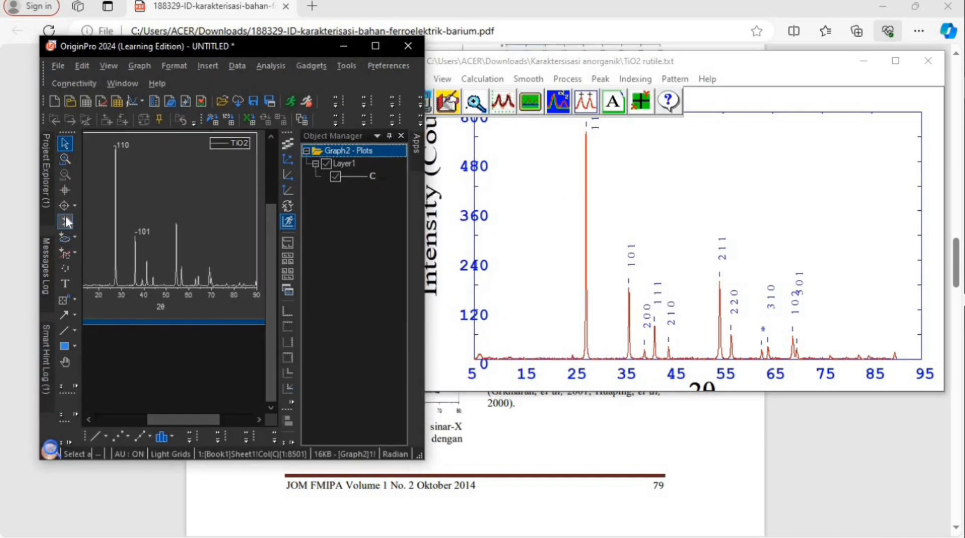
- Add the text label -200 for the small peak near 2θ 39 and shift it closer to that peak
{"action": "left_click", "coordinate": [66, 283]}
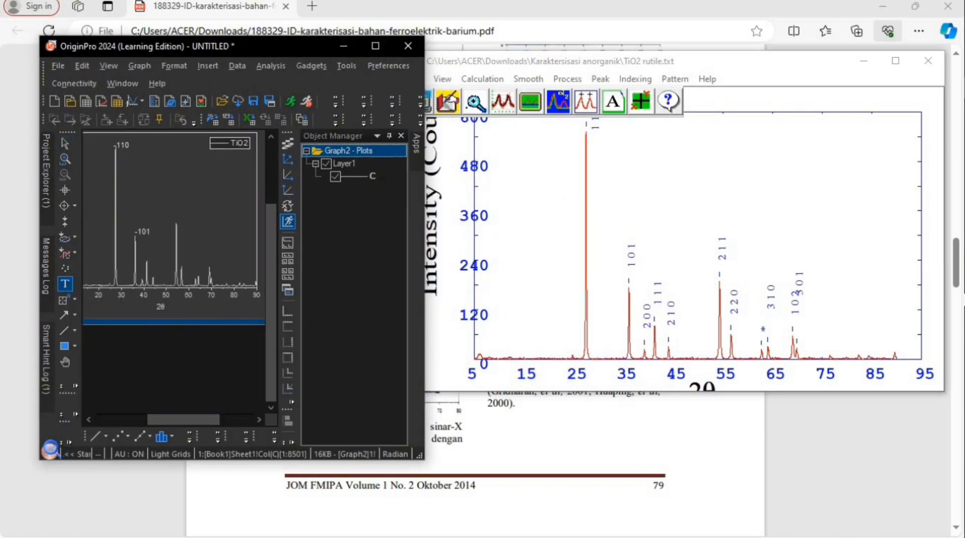
{"action": "left_click", "coordinate": [144, 257]}
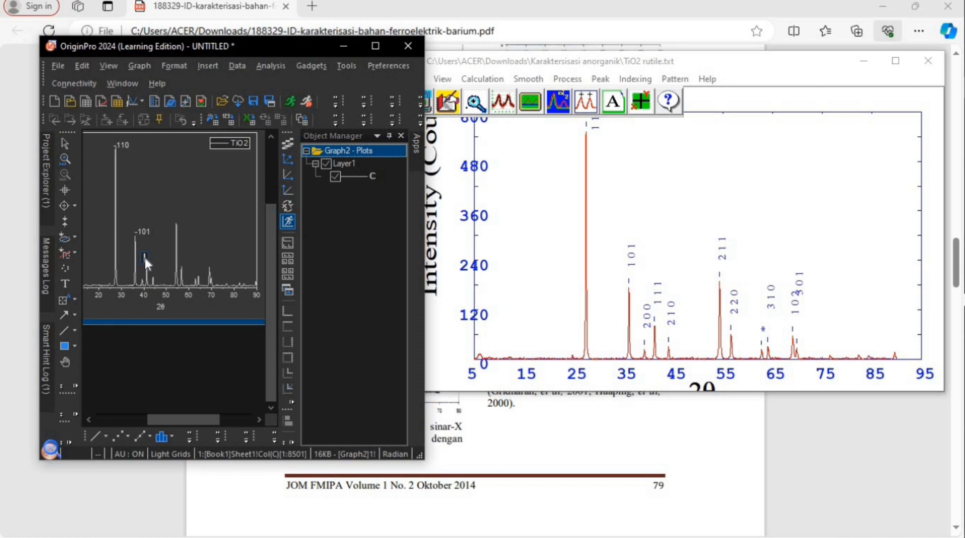
{"action": "type", "text": "-200"}
{"action": "left_click", "coordinate": [174, 219]}
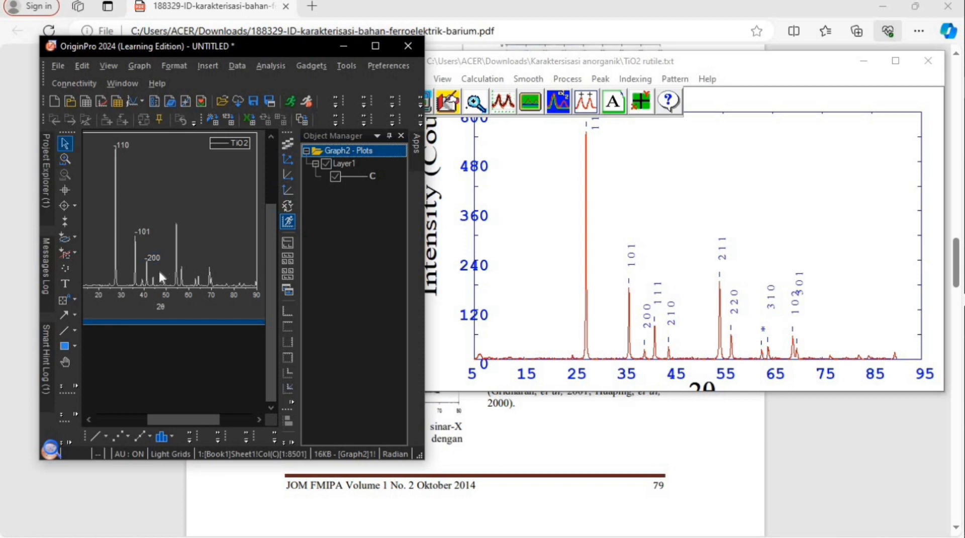
{"action": "left_click", "coordinate": [146, 255]}
{"action": "left_click_drag", "start_coordinate": [144, 261], "coordinate": [136, 270]}
- Add the text labels -111, -210, -211 and -220 at their matching peaks, following the TiO2 rutile.txt pattern
{"action": "left_click", "coordinate": [68, 285]}
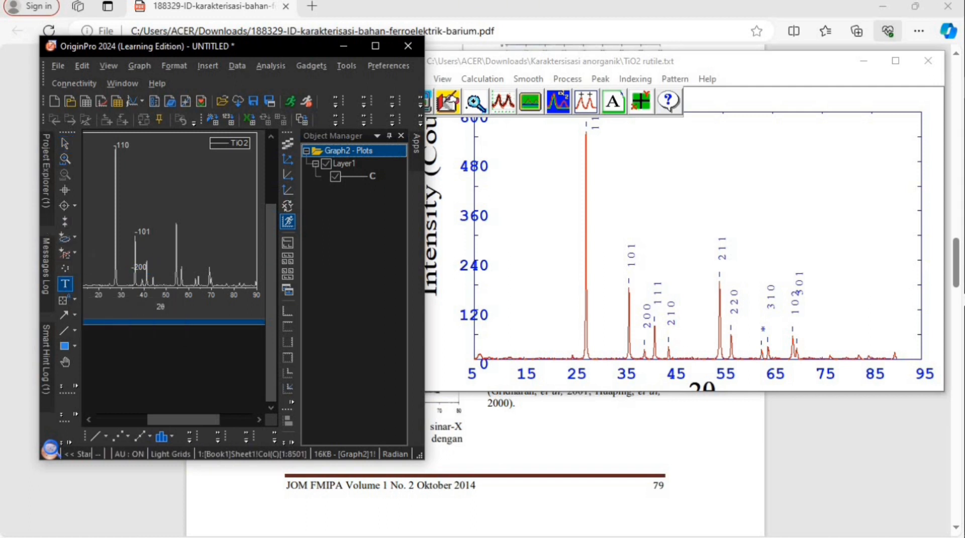
{"action": "left_click", "coordinate": [146, 256]}
{"action": "type", "text": "111"}
{"action": "left_click", "coordinate": [176, 330]}
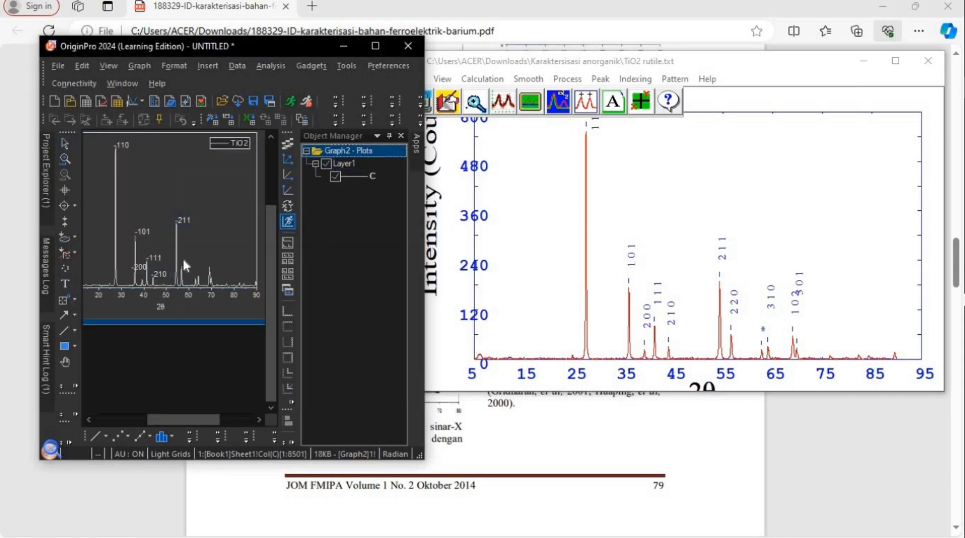
{"action": "left_click", "coordinate": [184, 264]}
- Add the labels 310, 102 and 301 for the peaks beyond 2θ 60, moving 310 above its peak and collapsing the Object Manager
{"action": "left_click", "coordinate": [205, 260]}
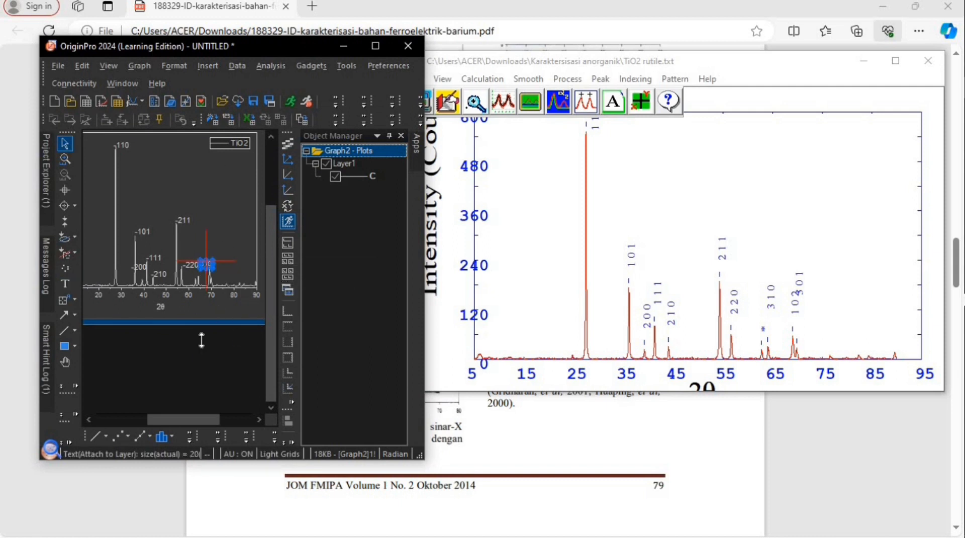
{"action": "left_click", "coordinate": [390, 136]}
{"action": "left_click", "coordinate": [213, 273]}
{"action": "left_click_drag", "start_coordinate": [207, 264], "coordinate": [203, 256]}
{"action": "left_click", "coordinate": [65, 283]}
{"action": "left_click", "coordinate": [211, 263]}
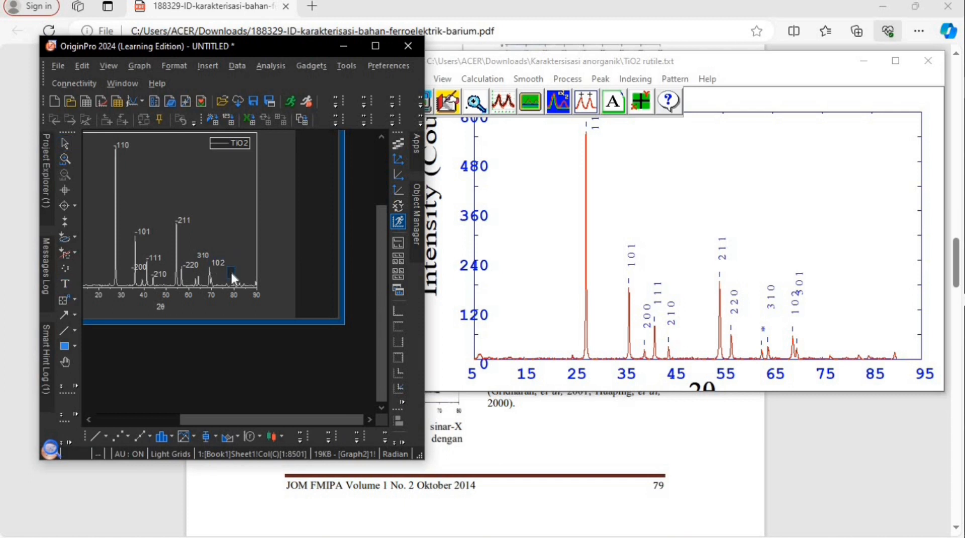
- Minimize the TiO2 rutile.txt pattern window and maximize the OriginPro window
{"action": "left_click", "coordinate": [895, 61]}
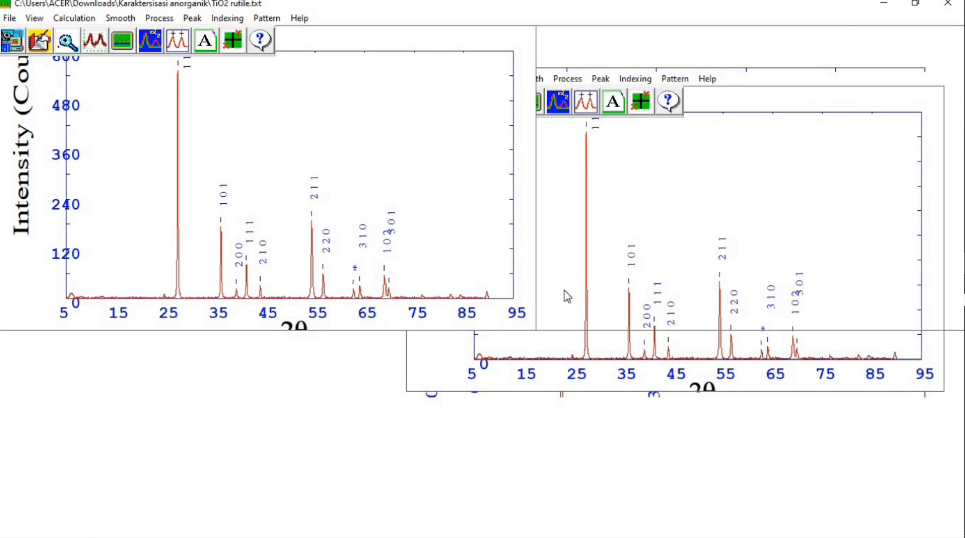
{"action": "left_click", "coordinate": [883, 5]}
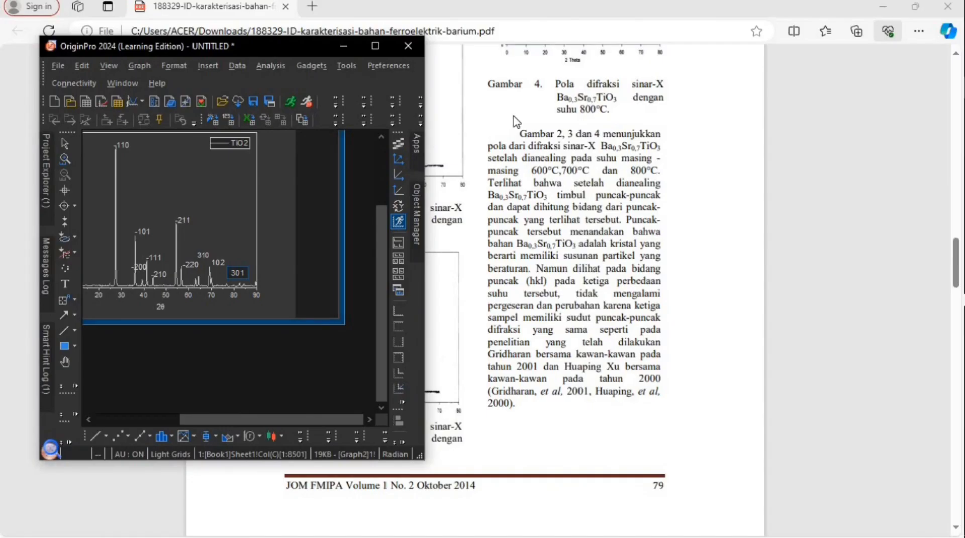
{"action": "left_click", "coordinate": [186, 264]}
{"action": "left_click", "coordinate": [185, 263]}
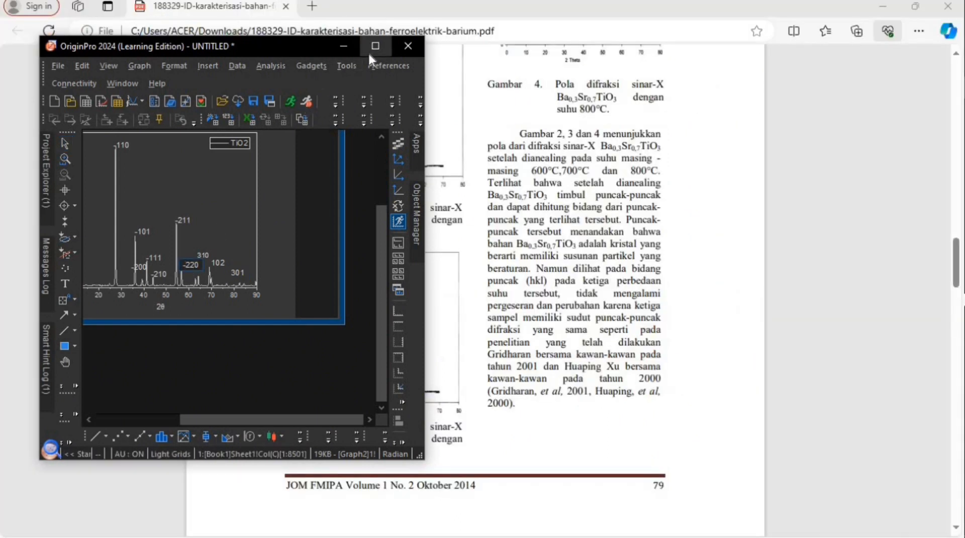
{"action": "left_click", "coordinate": [369, 50]}
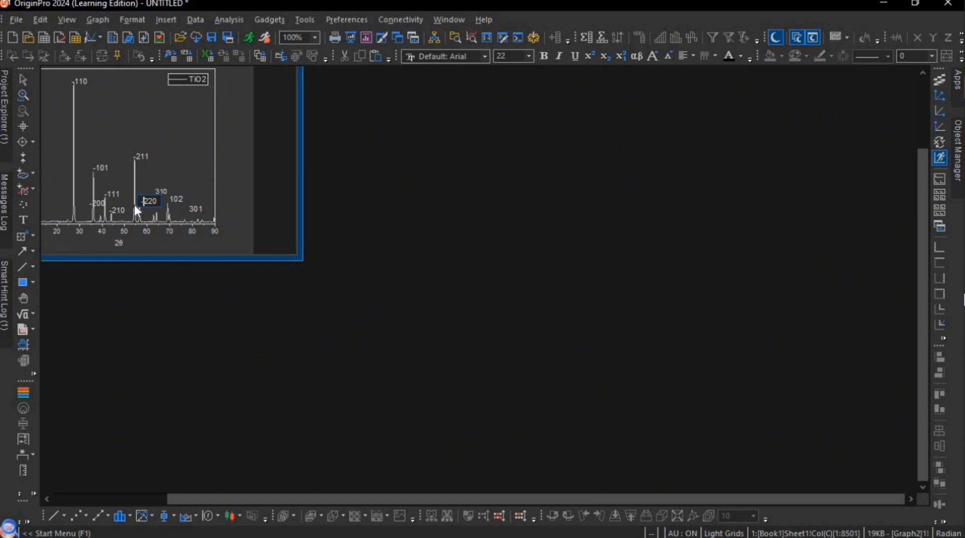
- Enlarge the graph window until the whole labelled plot, including both axes, fits inside it
{"action": "left_click", "coordinate": [23, 298]}
{"action": "left_click", "coordinate": [173, 195]}
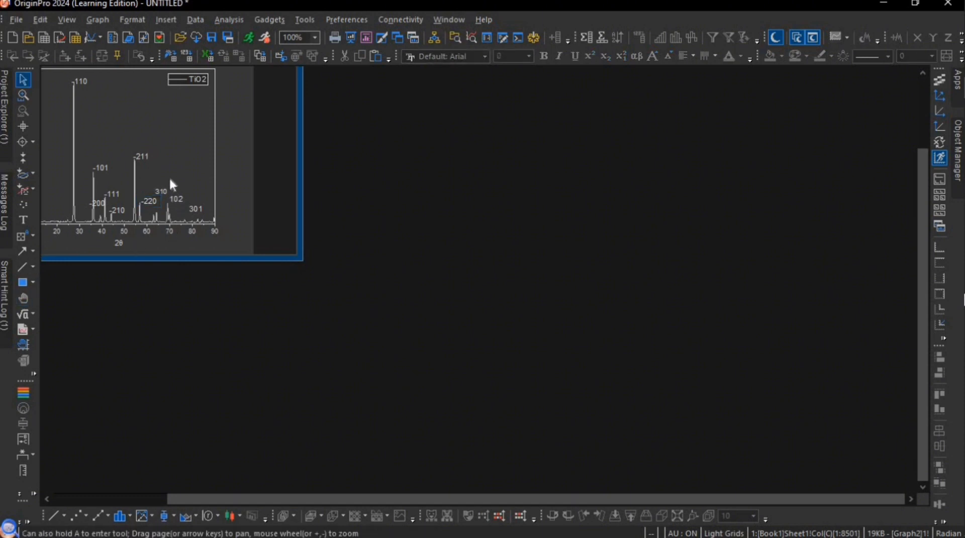
{"action": "left_click_drag", "start_coordinate": [215, 137], "coordinate": [247, 157]}
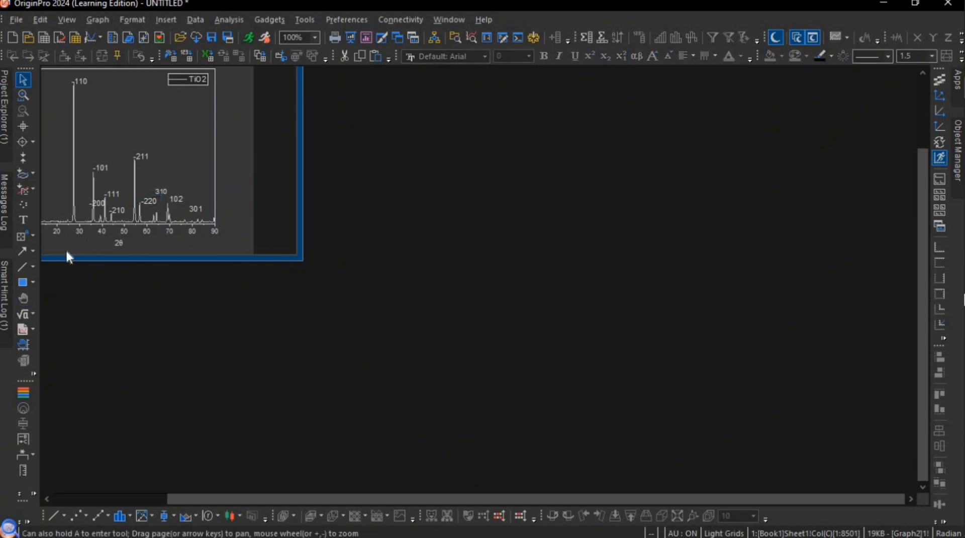
{"action": "left_click", "coordinate": [23, 298]}
{"action": "left_click_drag", "start_coordinate": [151, 146], "coordinate": [213, 176]}
{"action": "left_click_drag", "start_coordinate": [301, 174], "coordinate": [439, 201]}
{"action": "left_click_drag", "start_coordinate": [251, 259], "coordinate": [281, 415]}
{"action": "left_click_drag", "start_coordinate": [438, 225], "coordinate": [727, 236]}
{"action": "left_click_drag", "start_coordinate": [362, 415], "coordinate": [382, 473]}
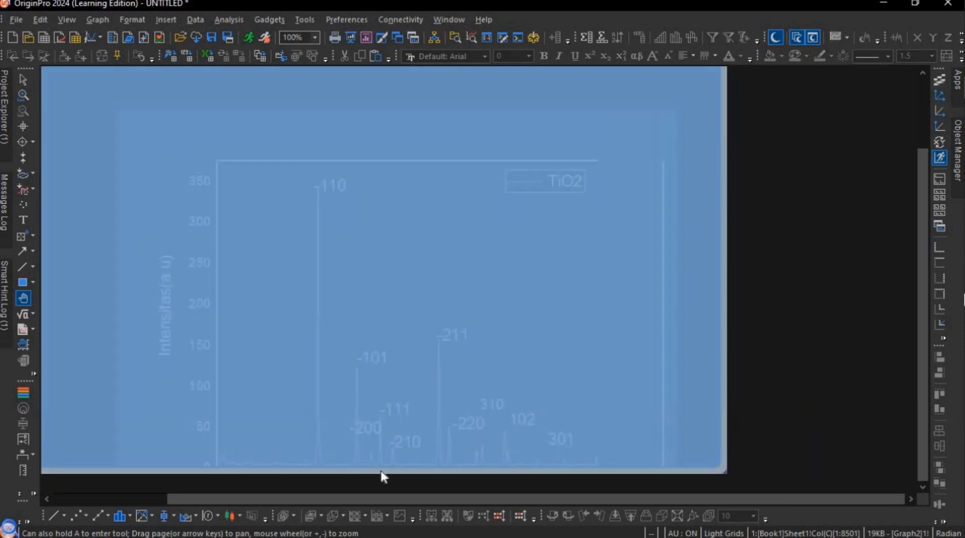
{"action": "left_click_drag", "start_coordinate": [402, 378], "coordinate": [368, 299]}
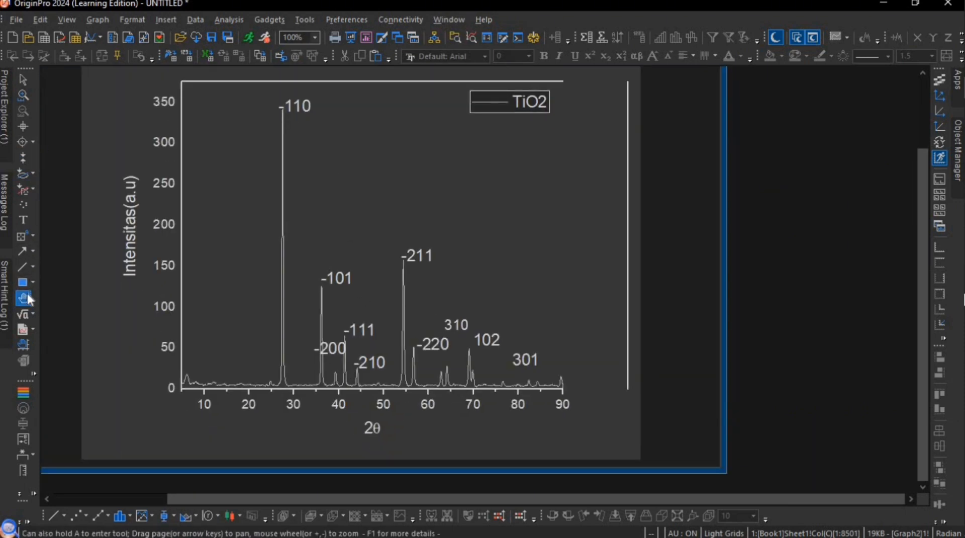
- Remove the leading hyphen from the peak labels 110, 101 and 200
{"action": "left_click", "coordinate": [22, 80]}
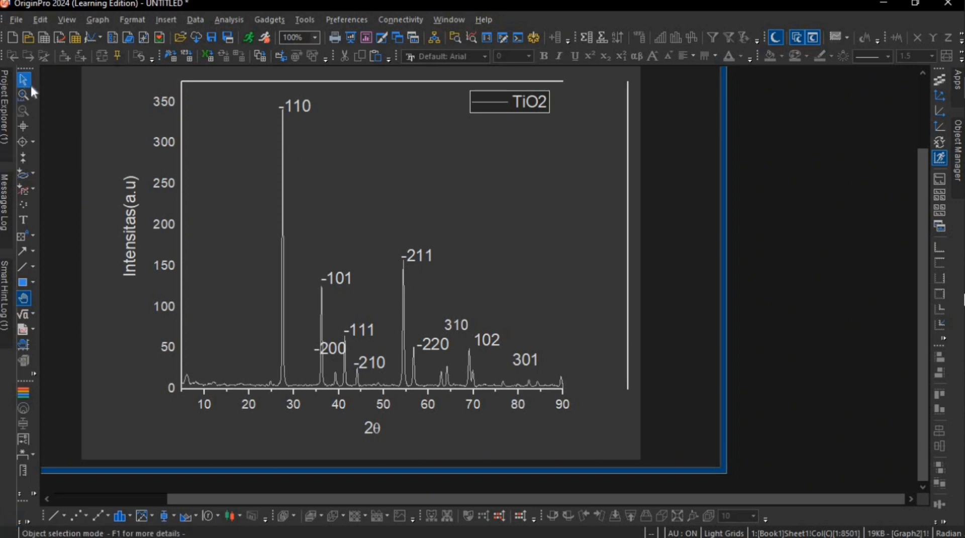
{"action": "left_click", "coordinate": [294, 105]}
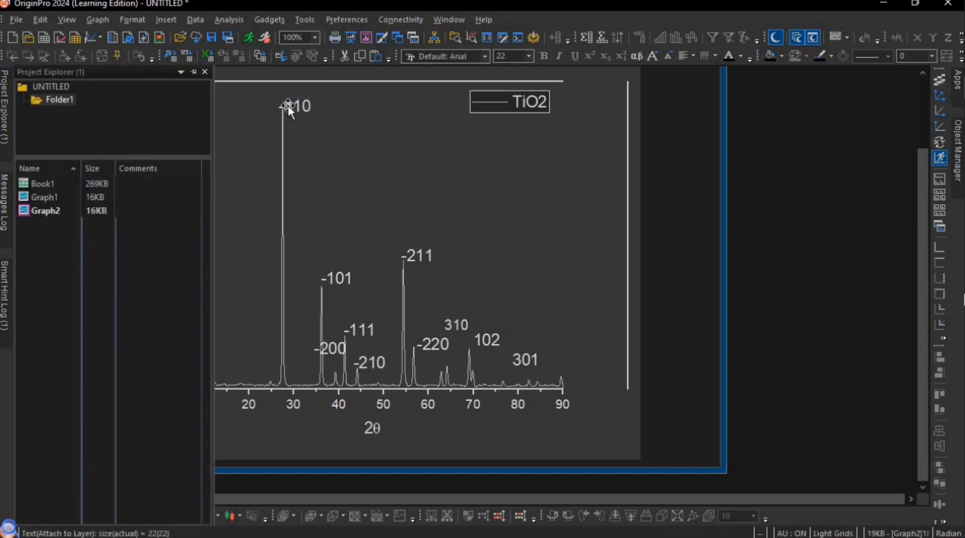
{"action": "double_click", "coordinate": [285, 105]}
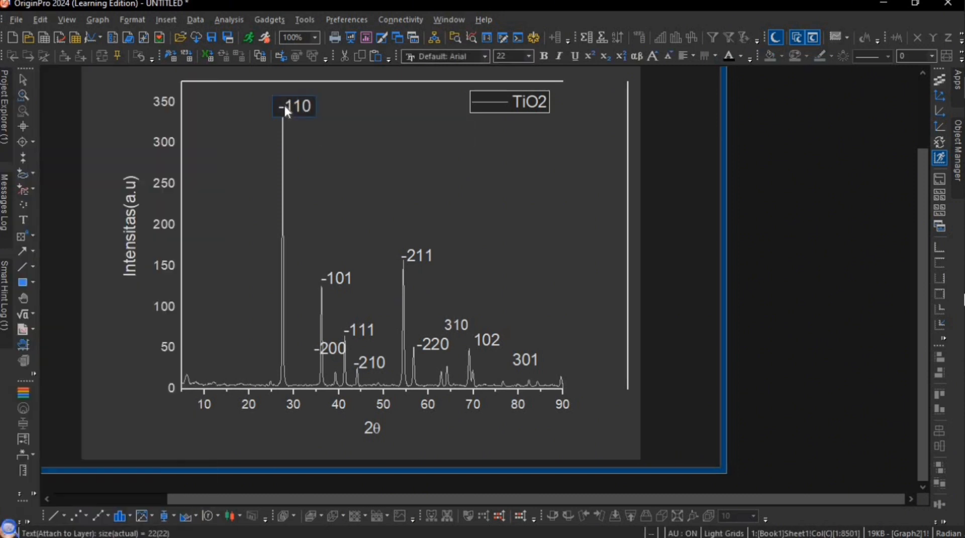
{"action": "left_click", "coordinate": [330, 278]}
{"action": "double_click", "coordinate": [330, 278]}
{"action": "key", "text": "BackSpace"}
{"action": "left_click", "coordinate": [321, 350]}
{"action": "double_click", "coordinate": [325, 350]}
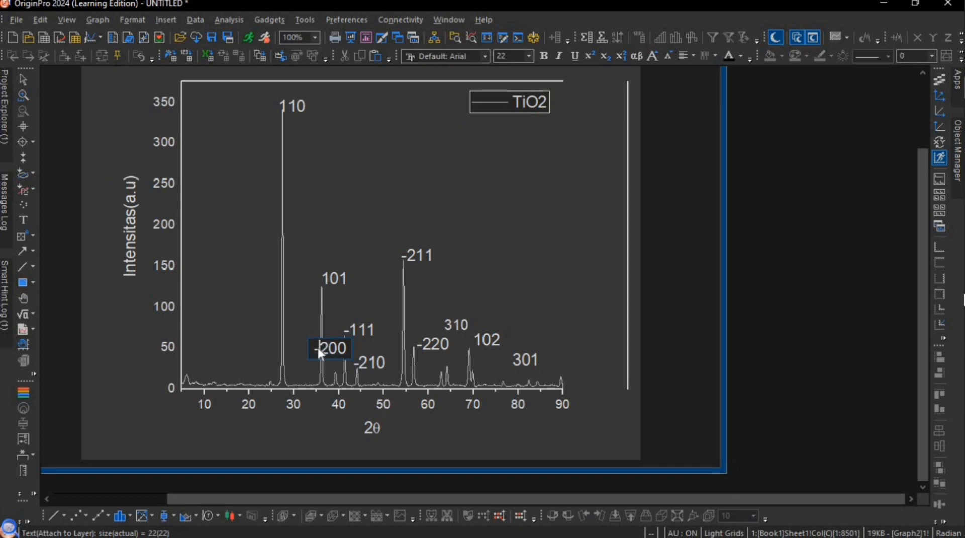
- Remove the leading hyphen from the peak labels 111 and 210
{"action": "left_click", "coordinate": [367, 325]}
{"action": "left_click", "coordinate": [364, 327]}
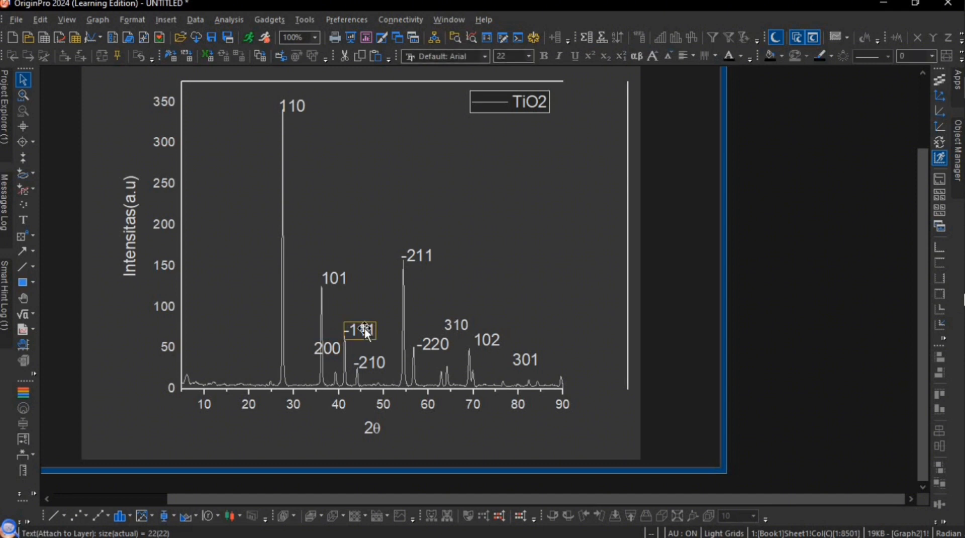
{"action": "double_click", "coordinate": [351, 328]}
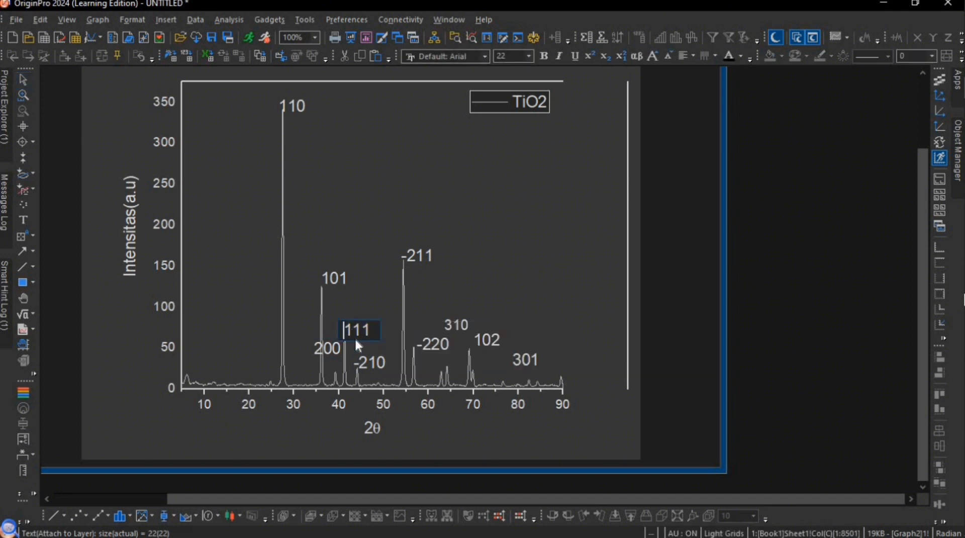
{"action": "left_click", "coordinate": [363, 360]}
{"action": "double_click", "coordinate": [363, 361]}
{"action": "key", "text": "BackSpace"}
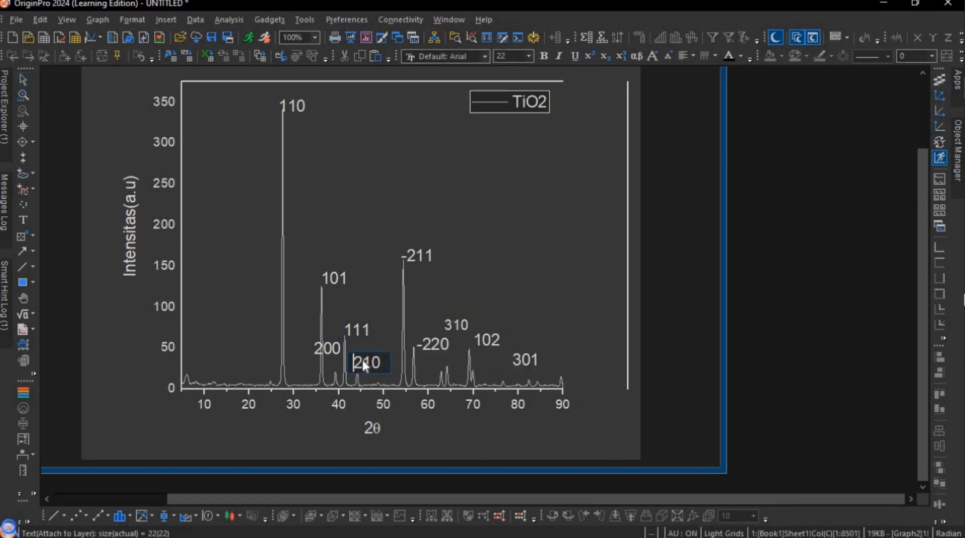
- Remove the leading hyphen from the peak labels 211 and 220
{"action": "left_click", "coordinate": [407, 258]}
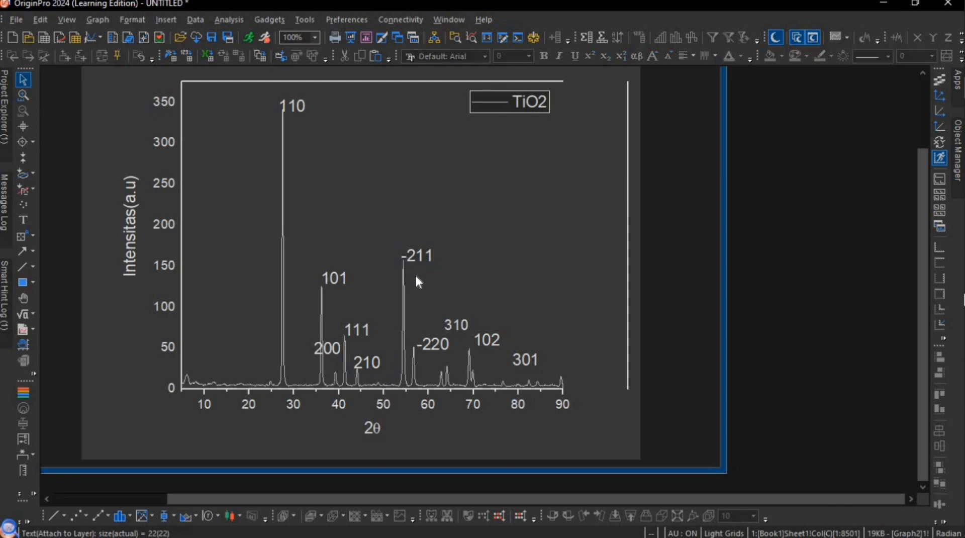
{"action": "double_click", "coordinate": [411, 249]}
{"action": "key", "text": "BackSpace"}
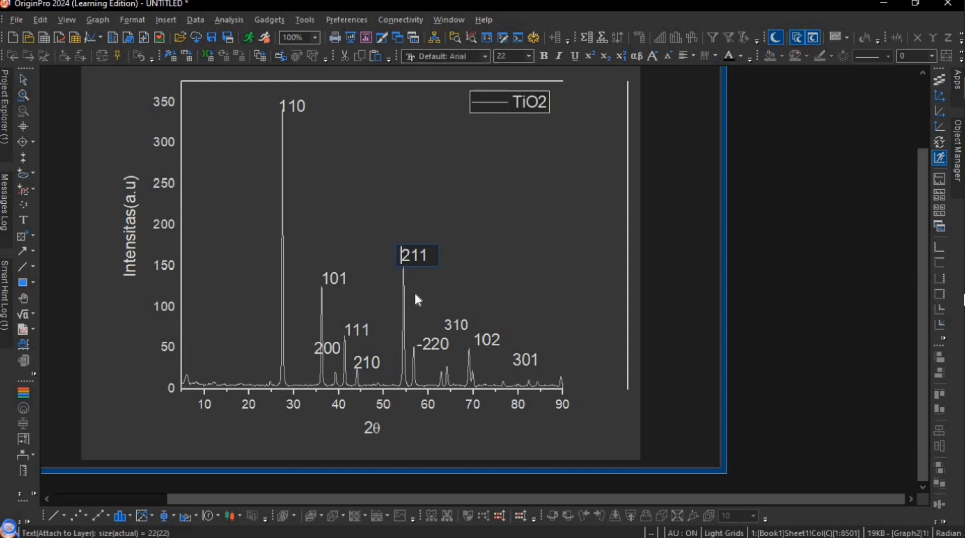
{"action": "left_click", "coordinate": [428, 339]}
{"action": "double_click", "coordinate": [424, 342]}
{"action": "key", "text": "BackSpace"}
{"action": "left_click", "coordinate": [535, 285]}
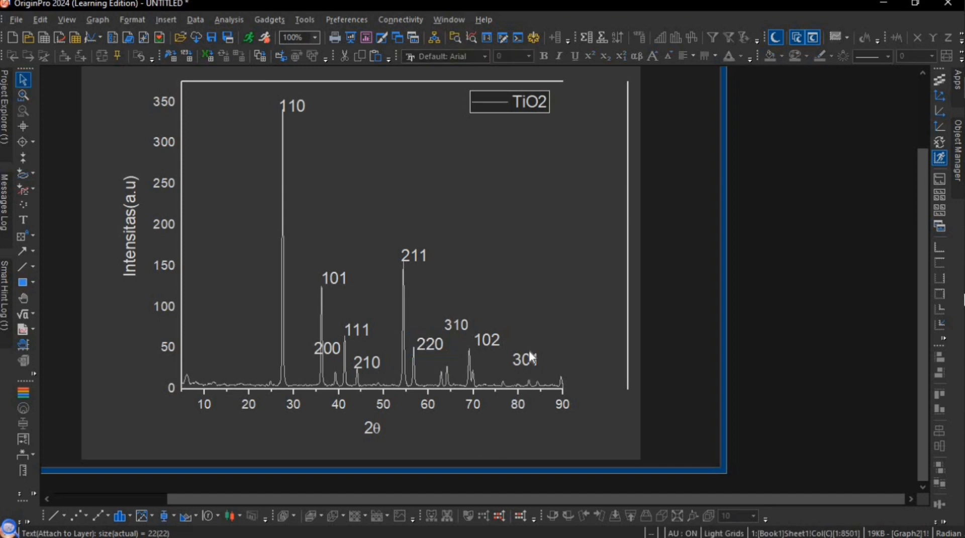
- Rotate the 110 label by 90 degrees and move it directly above the tallest peak
{"action": "left_click", "coordinate": [295, 105]}
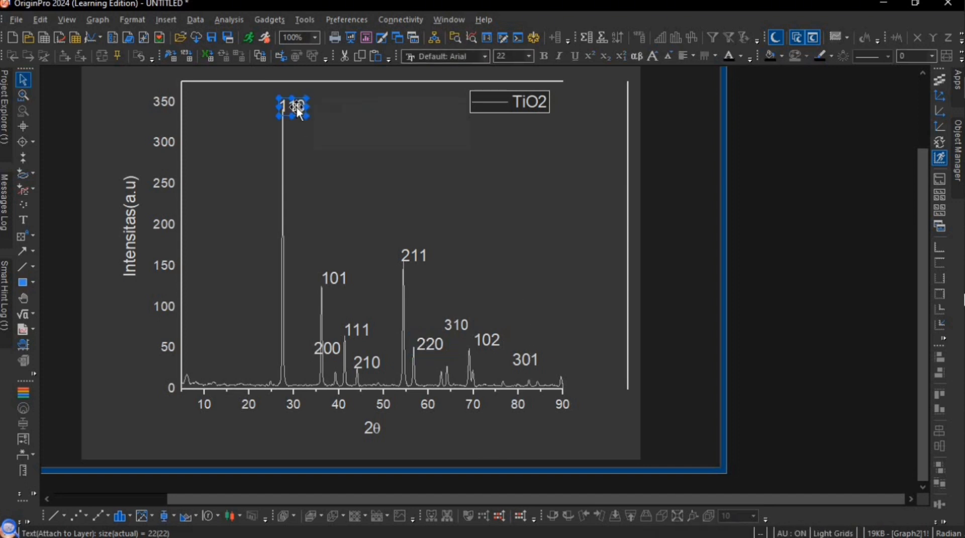
{"action": "right_click", "coordinate": [298, 112]}
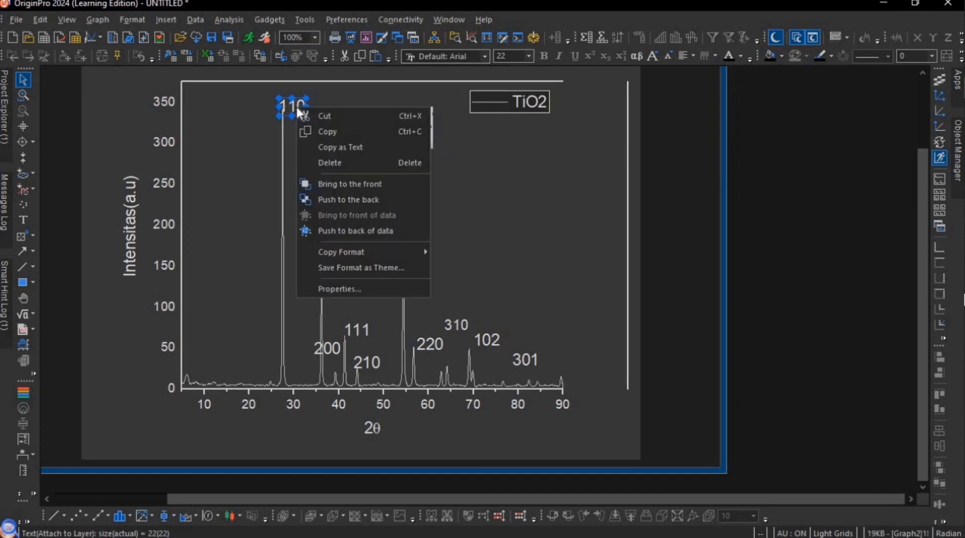
{"action": "left_click", "coordinate": [361, 287]}
{"action": "double_click", "coordinate": [297, 108]}
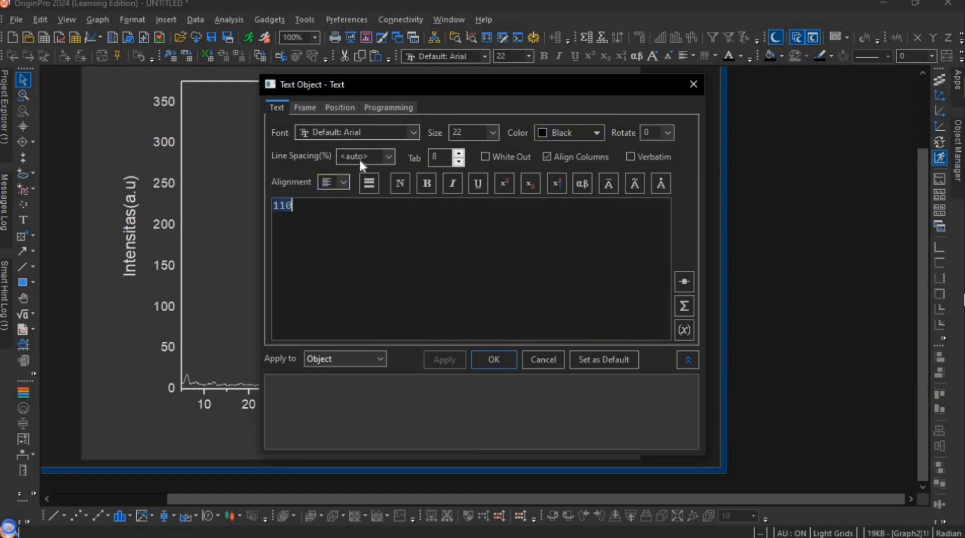
{"action": "left_click", "coordinate": [671, 130]}
{"action": "left_click", "coordinate": [645, 170]}
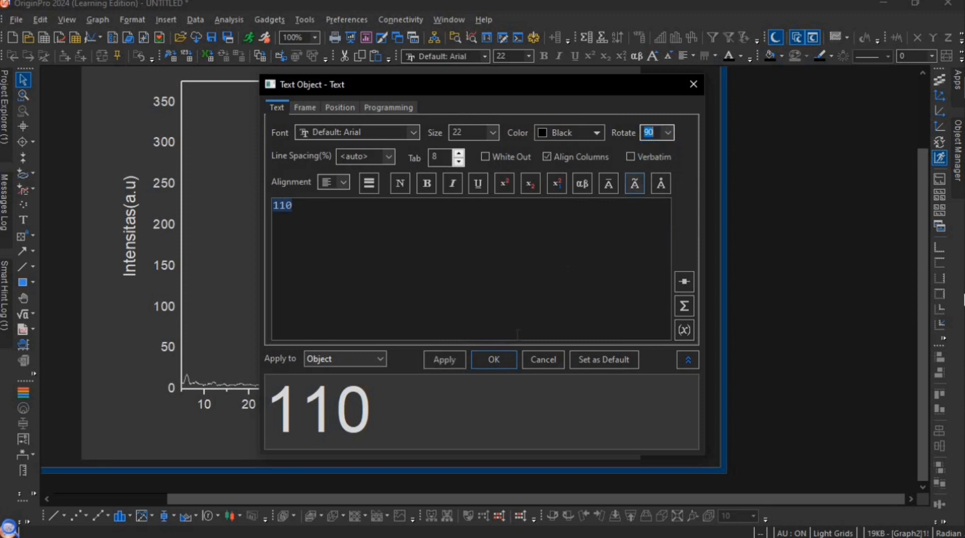
{"action": "key", "text": "Return"}
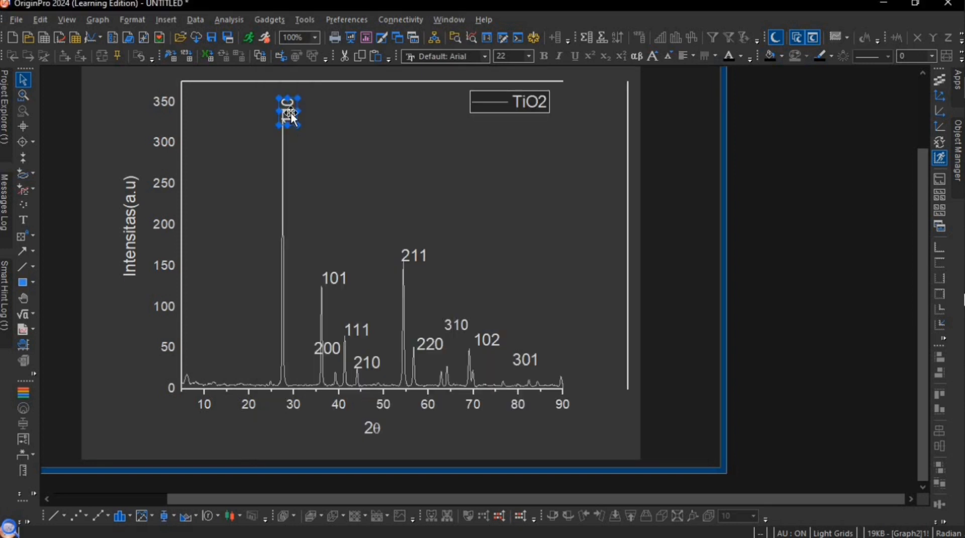
{"action": "left_click_drag", "start_coordinate": [279, 91], "coordinate": [280, 75]}
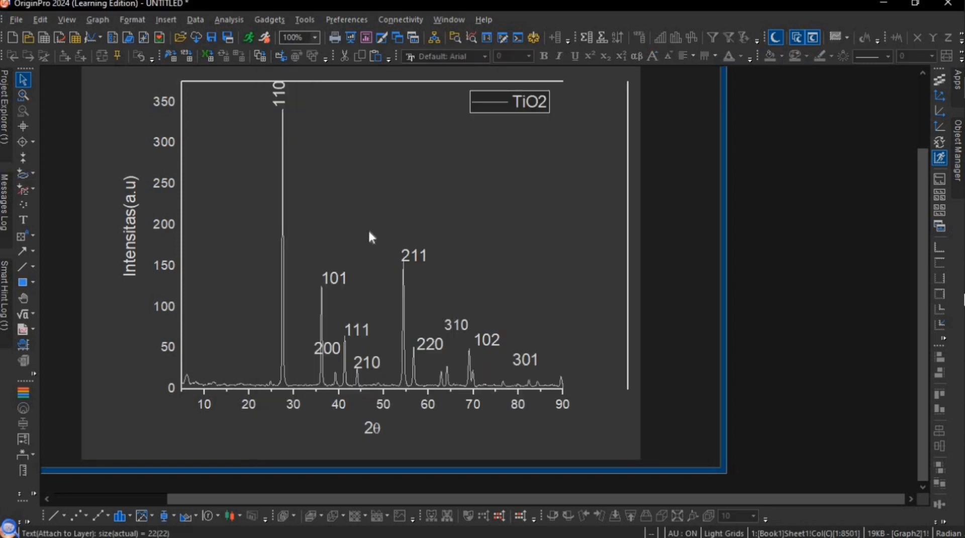
- Rotate the 101 label by 90 degrees and move it directly above its peak near 2θ 36
{"action": "left_click", "coordinate": [328, 278]}
{"action": "right_click", "coordinate": [328, 279]}
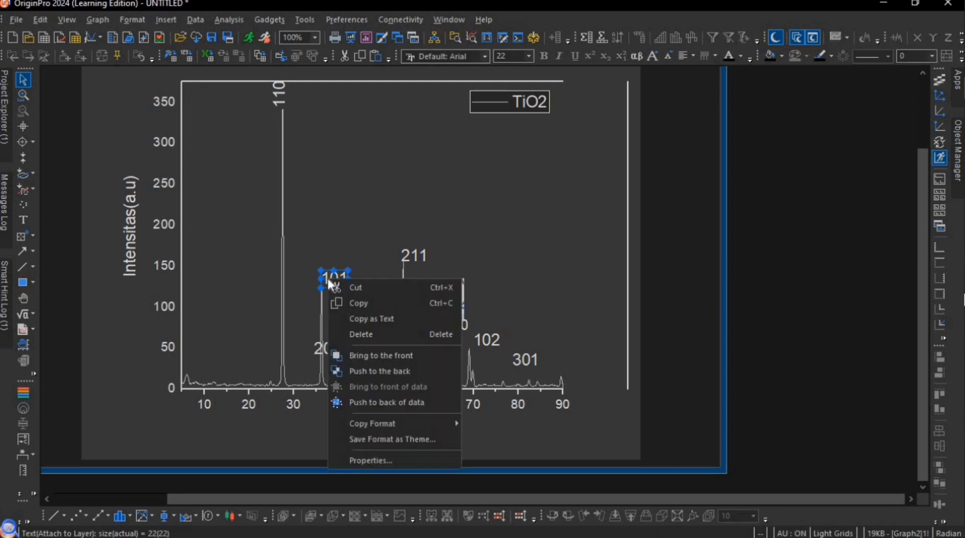
{"action": "left_click", "coordinate": [390, 456]}
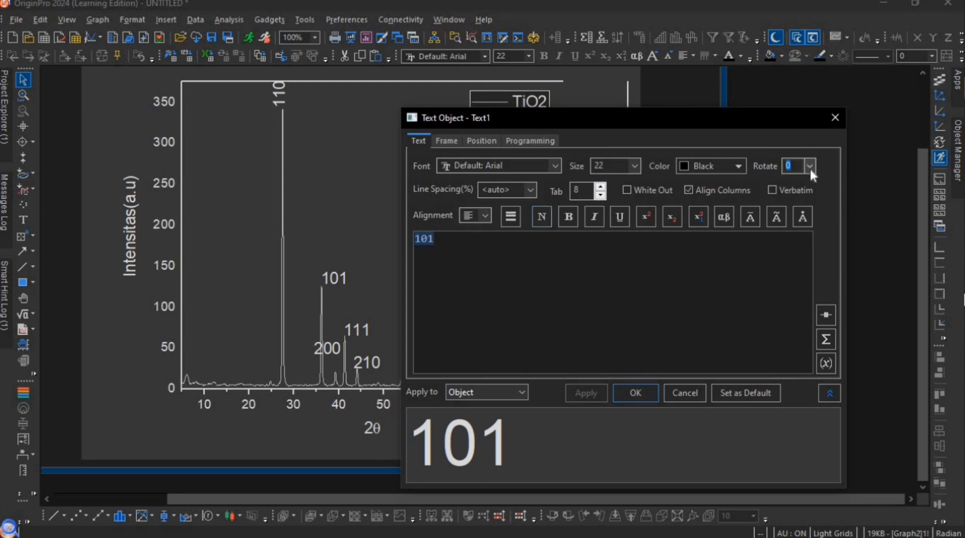
{"action": "left_click", "coordinate": [810, 167]}
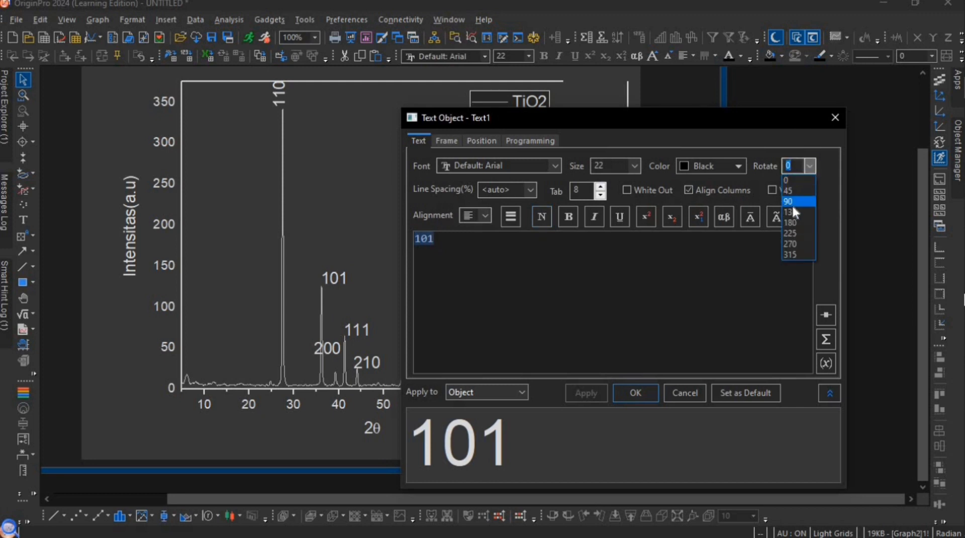
{"action": "left_click", "coordinate": [791, 204]}
{"action": "left_click", "coordinate": [649, 398]}
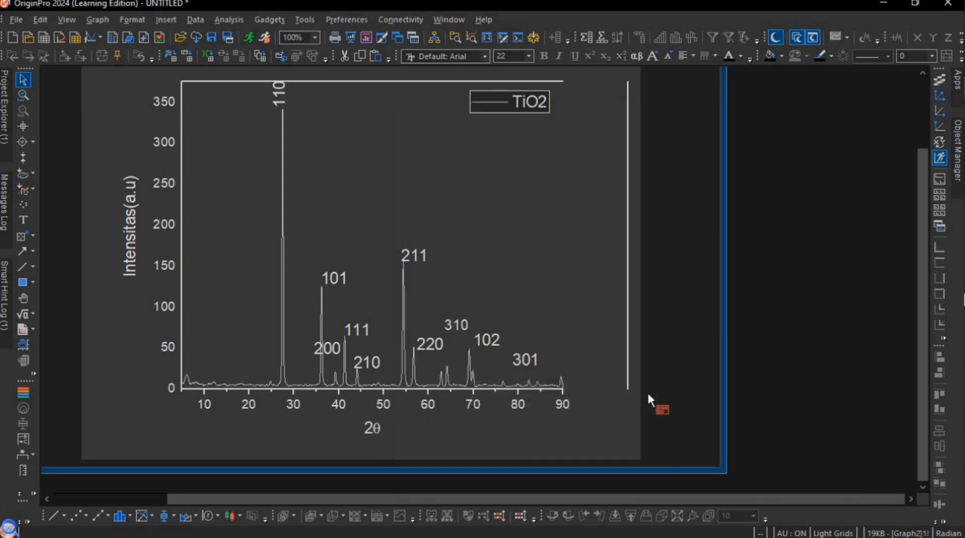
{"action": "left_click", "coordinate": [335, 280]}
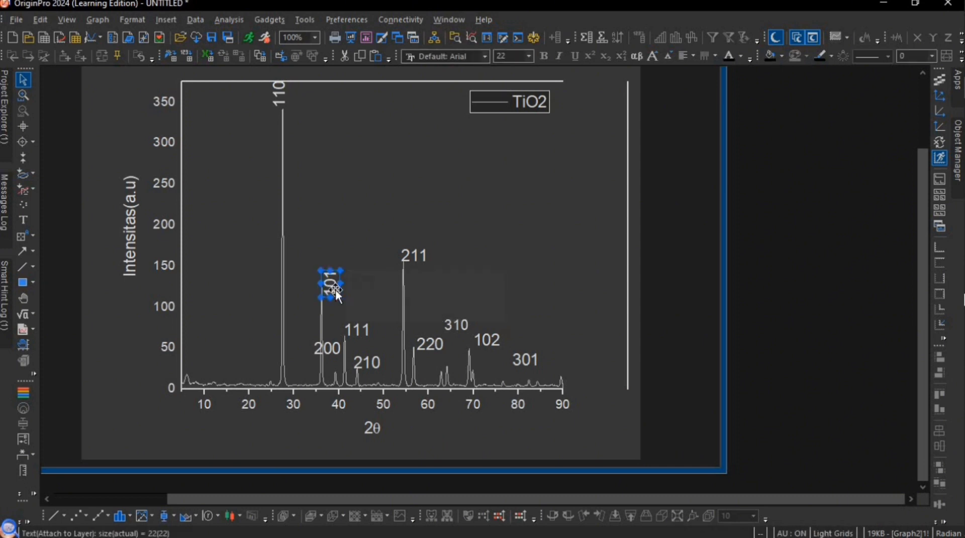
{"action": "left_click_drag", "start_coordinate": [336, 294], "coordinate": [329, 277]}
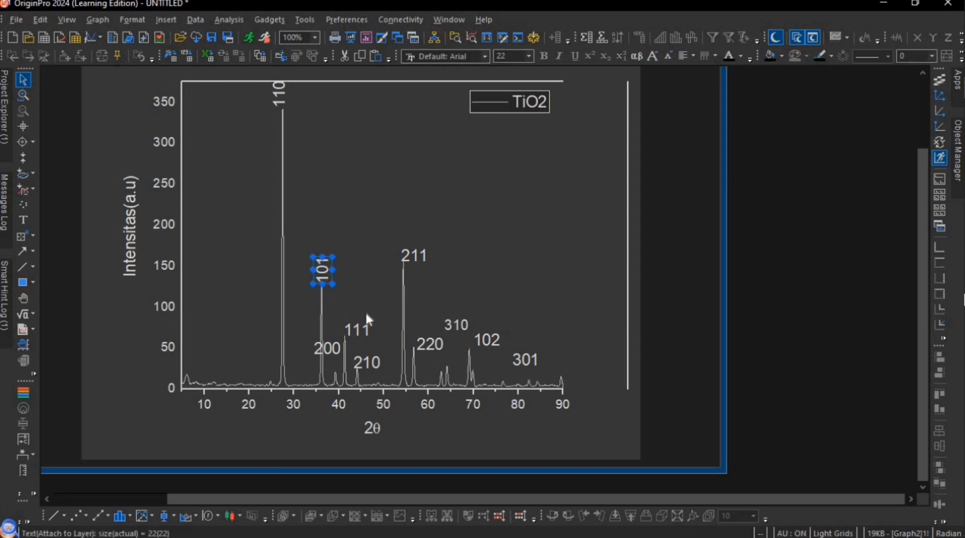
- Set the 110 peak label's font size to 14 and recenter it above the tallest peak
{"action": "left_click", "coordinate": [326, 346]}
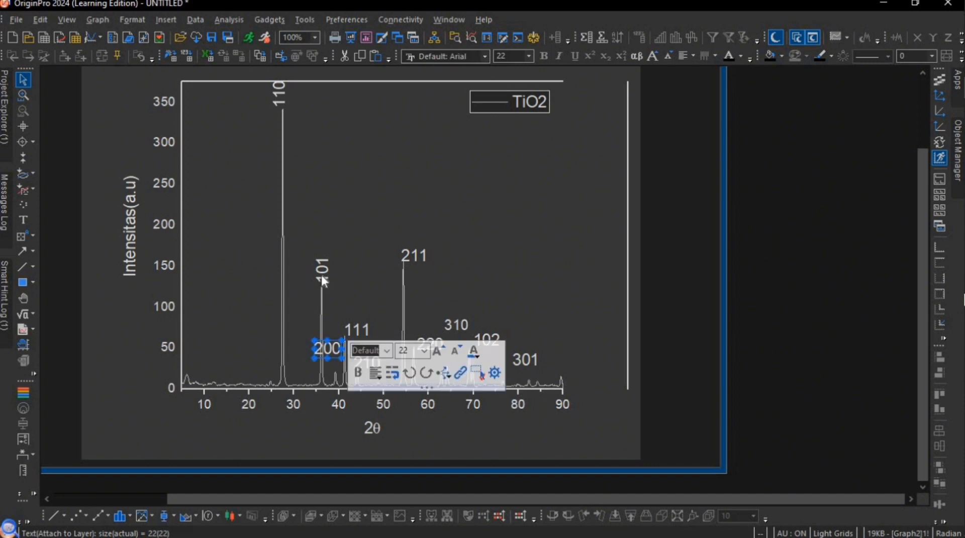
{"action": "left_click", "coordinate": [279, 93]}
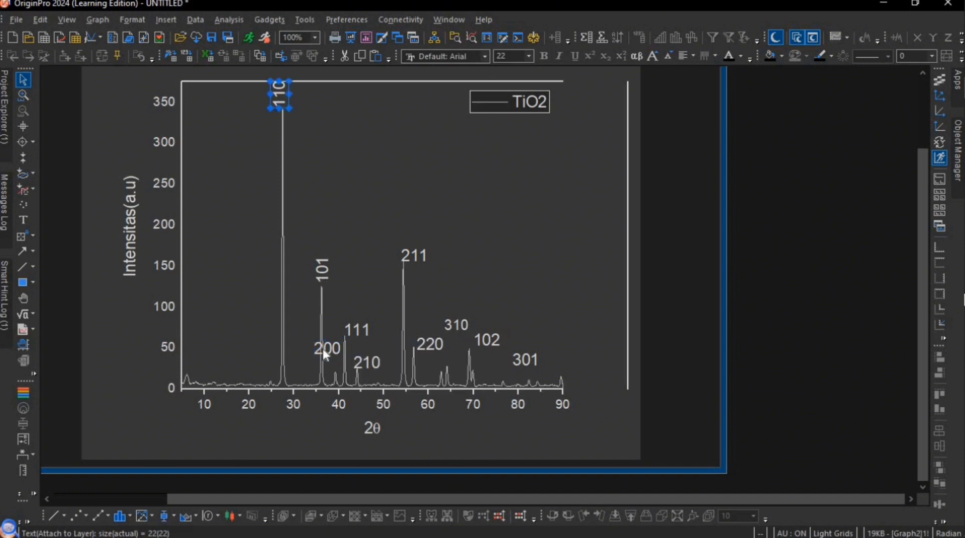
{"action": "left_click", "coordinate": [324, 348]}
{"action": "left_click", "coordinate": [283, 89]}
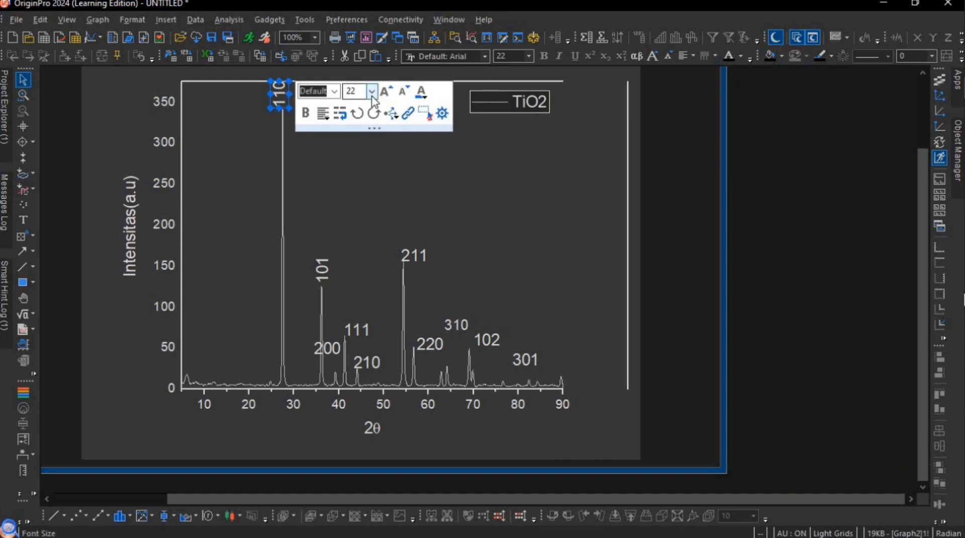
{"action": "left_click", "coordinate": [372, 95]}
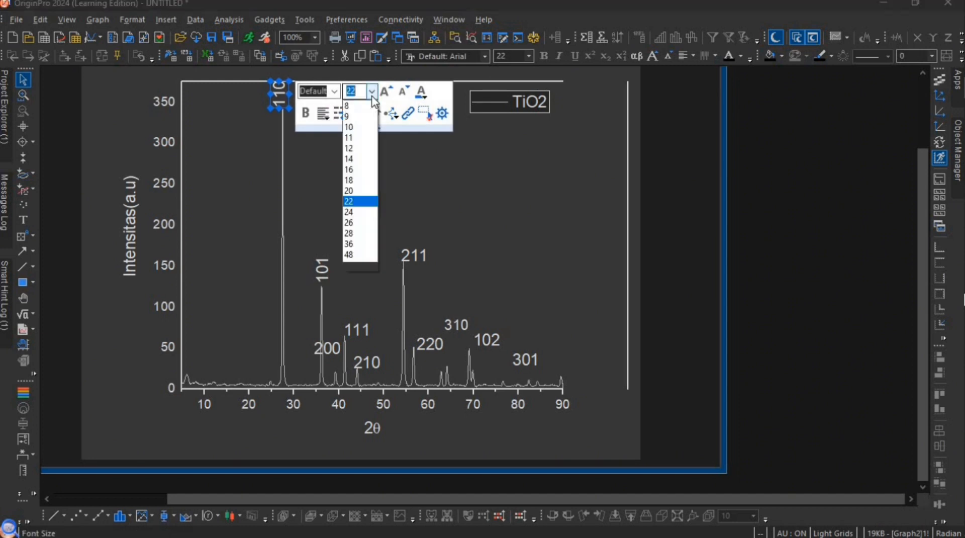
{"action": "left_click", "coordinate": [359, 159]}
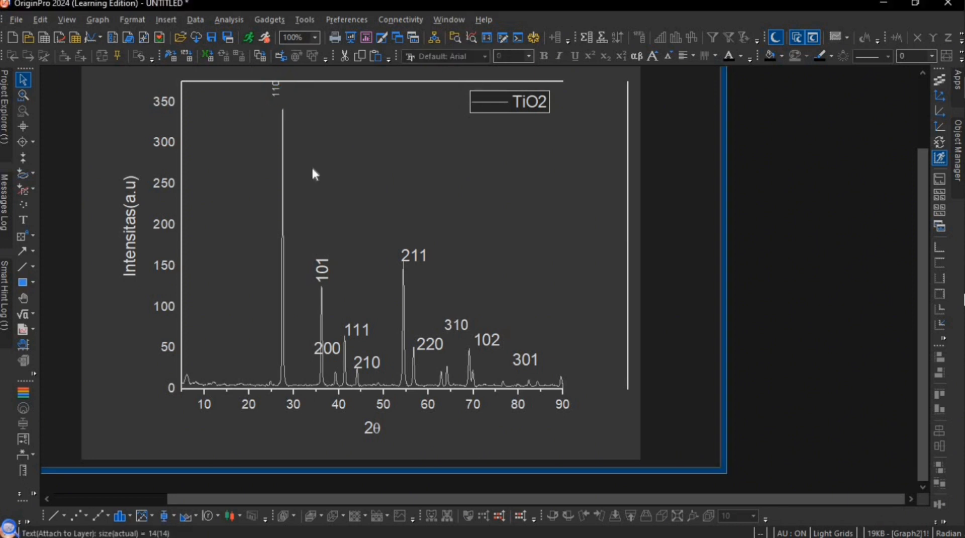
{"action": "left_click_drag", "start_coordinate": [279, 94], "coordinate": [286, 100]}
{"action": "left_click", "coordinate": [354, 141]}
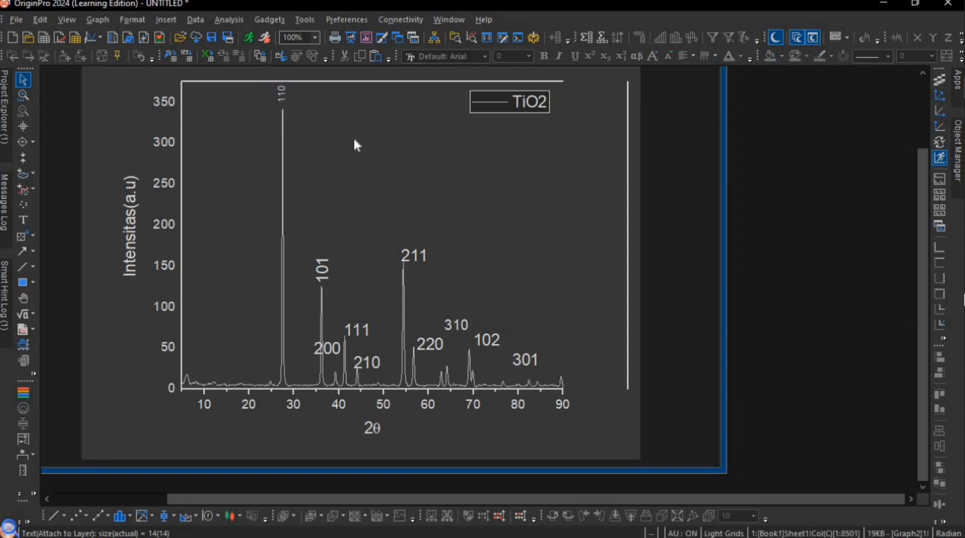
- Set the 101 label's font size to 14 and move it close above its peak near 2θ 36
{"action": "left_click", "coordinate": [328, 269]}
{"action": "left_click", "coordinate": [415, 266]}
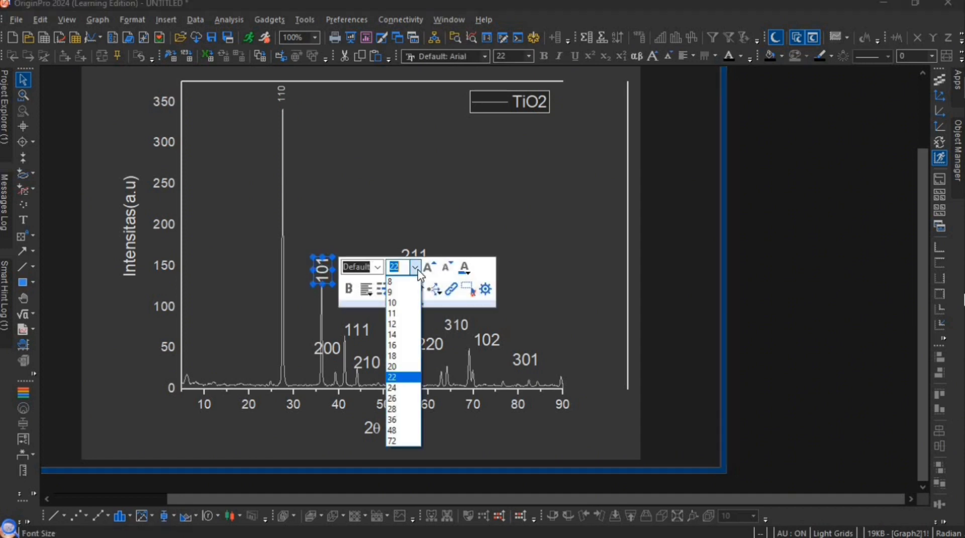
{"action": "left_click", "coordinate": [398, 334]}
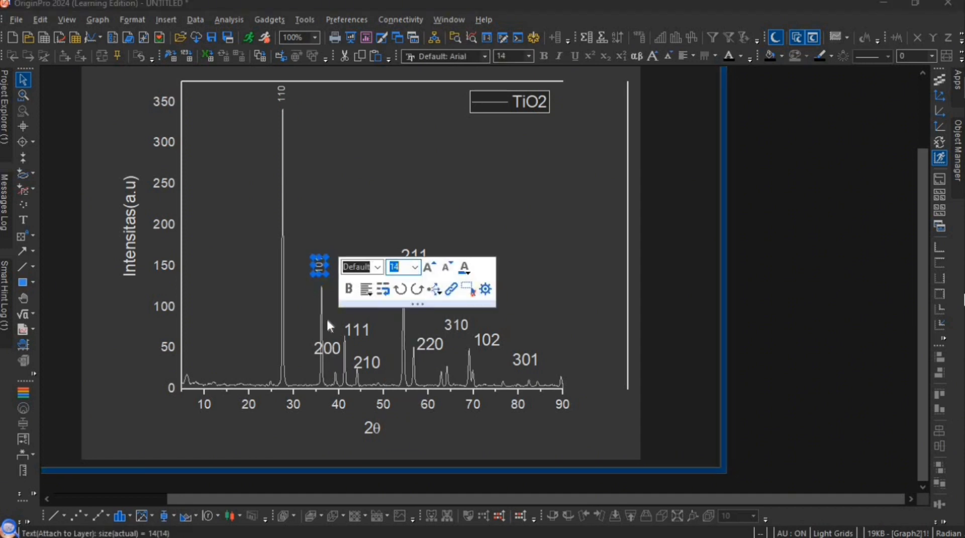
{"action": "left_click", "coordinate": [319, 271]}
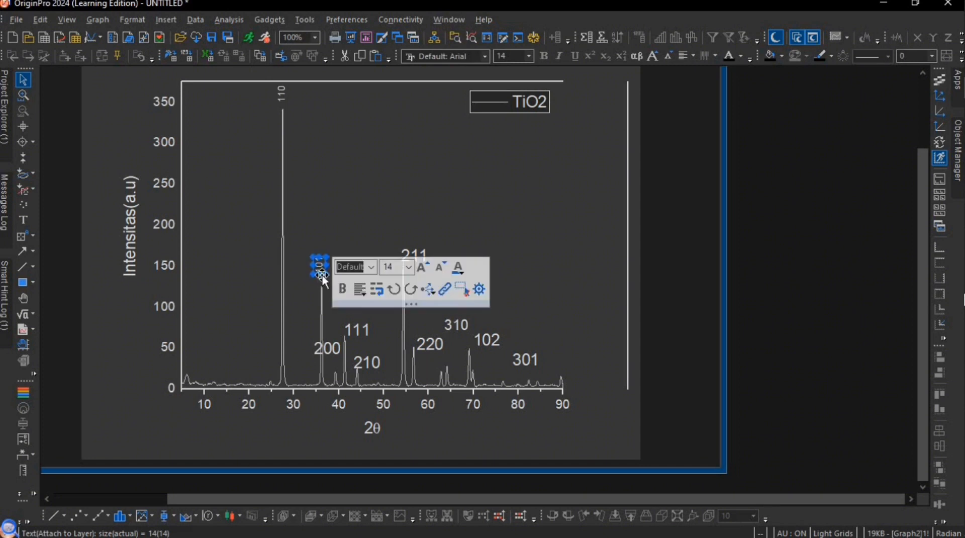
{"action": "left_click_drag", "start_coordinate": [323, 275], "coordinate": [324, 279]}
- Set the 200 label to size 14, rotate it 90 degrees and place it above the small peak near 2θ 39
{"action": "left_click", "coordinate": [328, 348]}
{"action": "left_click", "coordinate": [425, 350]}
{"action": "left_click", "coordinate": [409, 417]}
{"action": "right_click", "coordinate": [328, 349]}
{"action": "left_click_drag", "start_coordinate": [320, 347], "coordinate": [334, 355]}
- Set the 111 label to size 14, rotate it 90 degrees and place it above its peak near 2θ 41
{"action": "left_click", "coordinate": [357, 330]}
{"action": "left_click", "coordinate": [453, 333]}
{"action": "left_click", "coordinate": [437, 400]}
{"action": "left_click", "coordinate": [809, 165]}
{"action": "left_click", "coordinate": [801, 200]}
{"action": "left_click", "coordinate": [636, 392]}
{"action": "left_click_drag", "start_coordinate": [353, 322], "coordinate": [345, 318]}
- Set the 210 label to size 14, rotate it 90 degrees and place it above its peak near 2θ 44
{"action": "left_click", "coordinate": [363, 362]}
{"action": "left_click", "coordinate": [801, 200]}
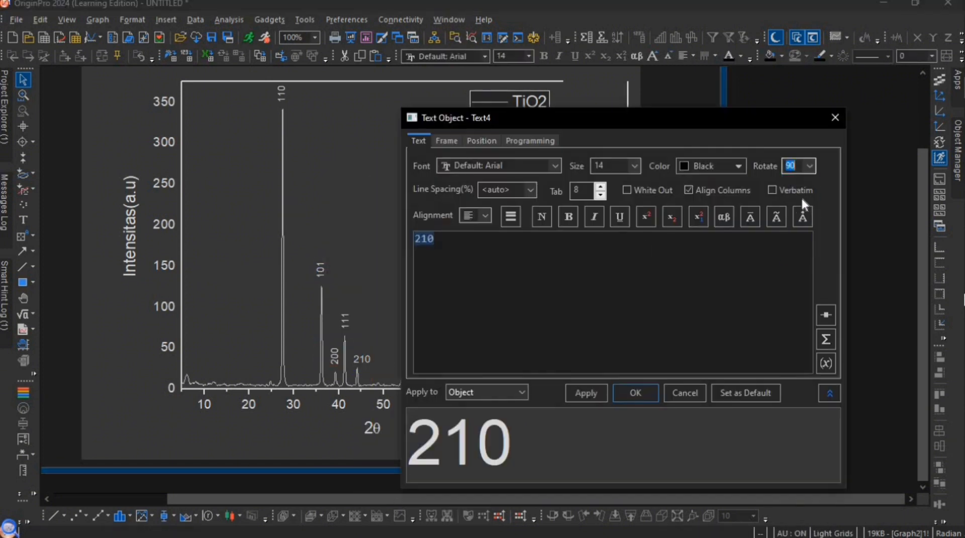
{"action": "left_click", "coordinate": [636, 392]}
{"action": "left_click_drag", "start_coordinate": [363, 371], "coordinate": [361, 358]}
- Rotate the 211 label 90 degrees, set its size to 14 and place it above the peak near 2θ 54
{"action": "left_click", "coordinate": [809, 165]}
{"action": "left_click", "coordinate": [802, 199]}
{"action": "left_click", "coordinate": [636, 392]}
{"action": "left_click", "coordinate": [508, 263]}
{"action": "left_click", "coordinate": [491, 330]}
{"action": "left_click_drag", "start_coordinate": [413, 258], "coordinate": [410, 251]}
- Rotate the 220 label 90 degrees, set its size to 14 and place it above the peak near 2θ 57
{"action": "left_click", "coordinate": [430, 346]}
{"action": "left_click", "coordinate": [597, 367]}
{"action": "left_click", "coordinate": [808, 165]}
{"action": "left_click", "coordinate": [802, 200]}
{"action": "left_click", "coordinate": [636, 392]}
{"action": "left_click", "coordinate": [426, 346]}
{"action": "left_click", "coordinate": [519, 346]}
{"action": "left_click", "coordinate": [503, 413]}
- Rotate the 310 label 90 degrees at size 14 and place it above the peak near 2θ 64
{"action": "left_click", "coordinate": [453, 325]}
{"action": "left_click_drag", "start_coordinate": [427, 350], "coordinate": [471, 335]}
{"action": "right_click", "coordinate": [453, 325]}
{"action": "left_click", "coordinate": [495, 510]}
{"action": "left_click", "coordinate": [809, 166]}
{"action": "left_click", "coordinate": [802, 200]}
{"action": "left_click", "coordinate": [635, 392]}
- Rotate the 102 label 90 degrees at size 14 and place it above the peak near 2θ 69
{"action": "right_click", "coordinate": [486, 340]}
{"action": "left_click", "coordinate": [527, 525]}
{"action": "left_click", "coordinate": [809, 166]}
{"action": "left_click", "coordinate": [802, 200]}
{"action": "left_click", "coordinate": [635, 392]}
{"action": "left_click", "coordinate": [482, 346]}
- Rotate the 301 label 90 degrees at size 14 and place it above the small peak near 2θ 70
{"action": "left_click", "coordinate": [523, 359]}
{"action": "right_click", "coordinate": [524, 359]}
{"action": "left_click", "coordinate": [565, 350]}
{"action": "left_click", "coordinate": [809, 166]}
{"action": "left_click", "coordinate": [802, 200]}
{"action": "left_click", "coordinate": [635, 393]}
{"action": "left_click_drag", "start_coordinate": [521, 363], "coordinate": [478, 358]}
- Nudge the 110 label slightly down so it sits closer to the tip of the tallest peak
{"action": "left_click", "coordinate": [301, 122]}
{"action": "left_click", "coordinate": [284, 99]}
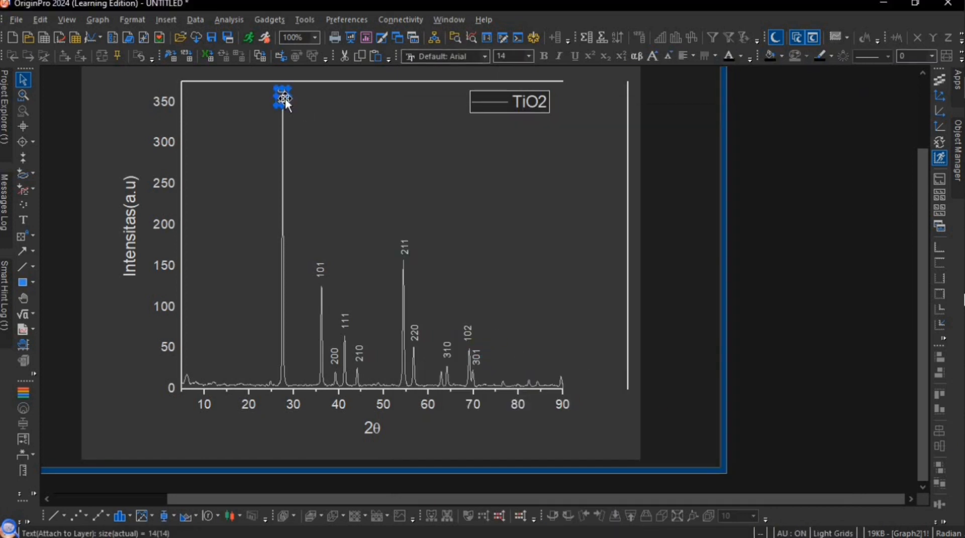
{"action": "left_click", "coordinate": [325, 337]}
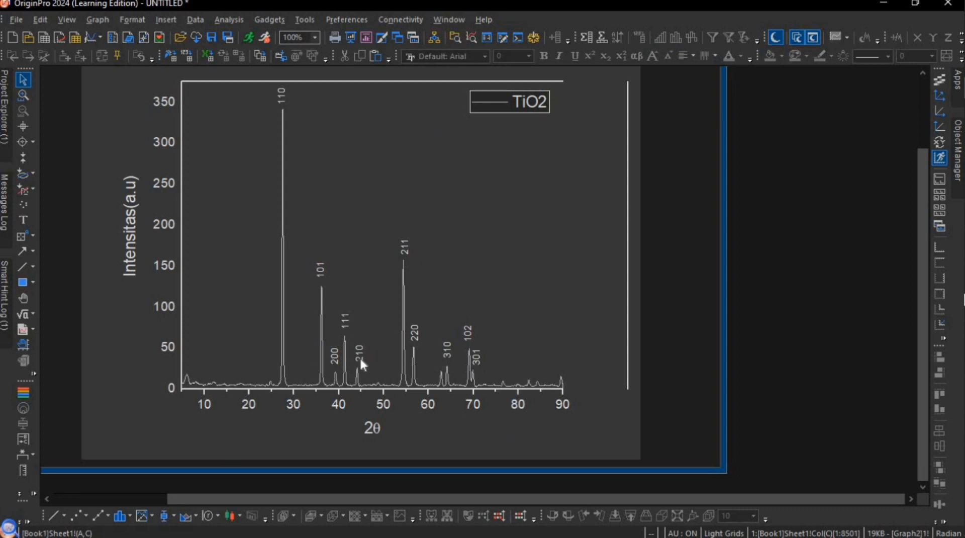
- Move the detached right frame line inward to 2θ 90 to close the plot frame
{"action": "left_click", "coordinate": [628, 320]}
{"action": "left_click_drag", "start_coordinate": [597, 318], "coordinate": [564, 317]}
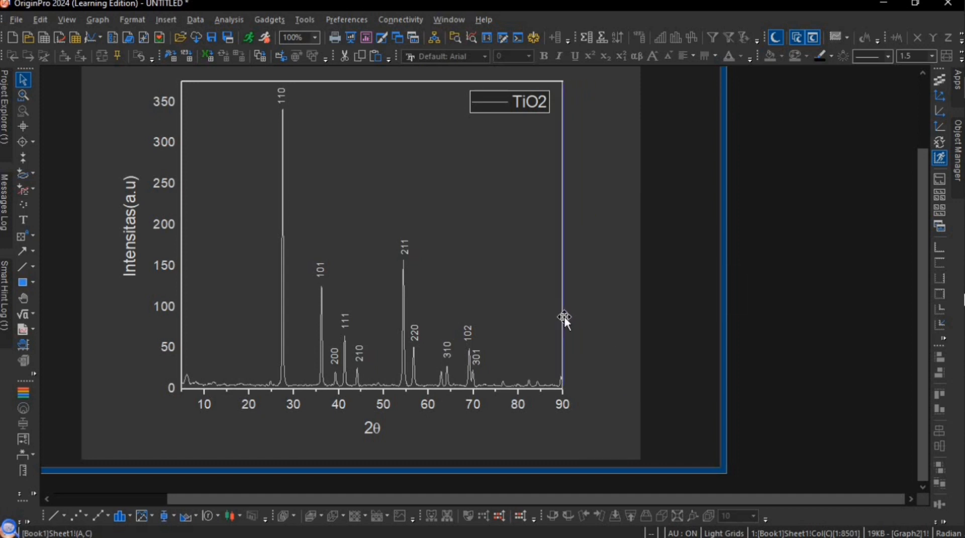
{"action": "left_click", "coordinate": [701, 339]}
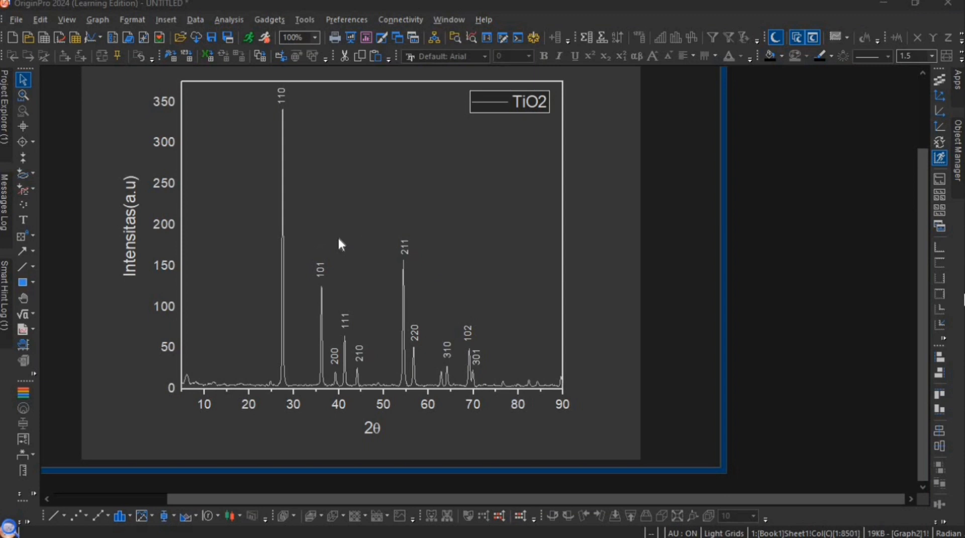
- Export the graph as a 300 DPI PNG to the Downloads folder, replacing the existing Graph2.png
{"action": "left_click", "coordinate": [15, 18]}
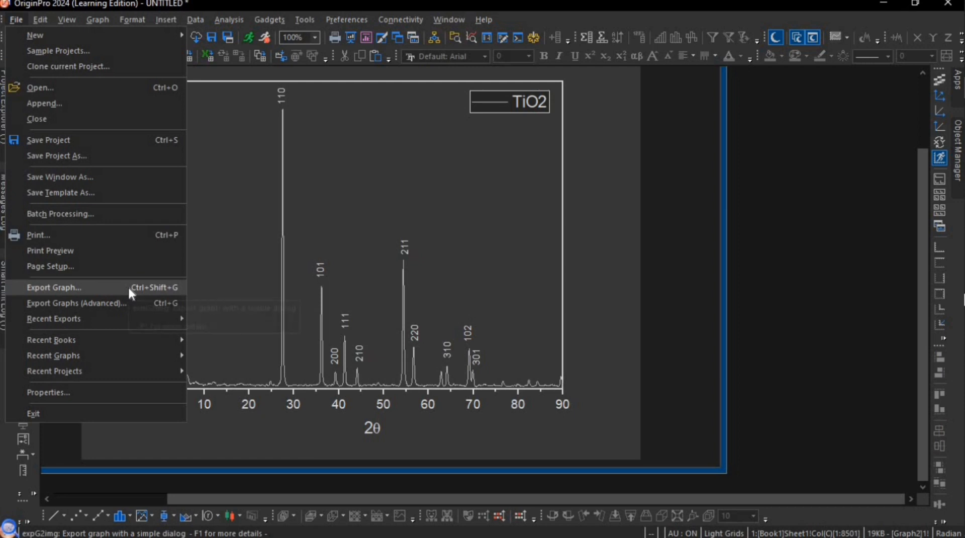
{"action": "left_click", "coordinate": [149, 288]}
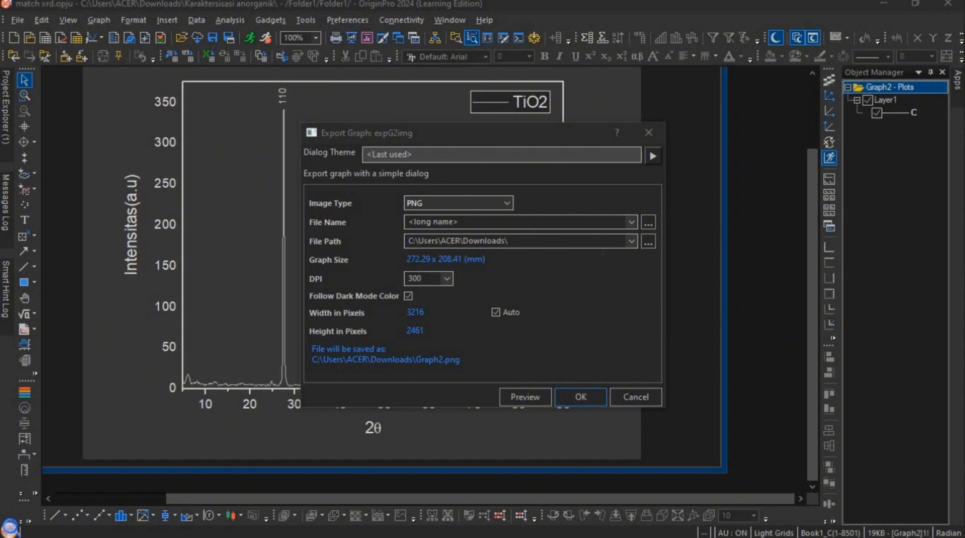
{"action": "left_click", "coordinate": [631, 240]}
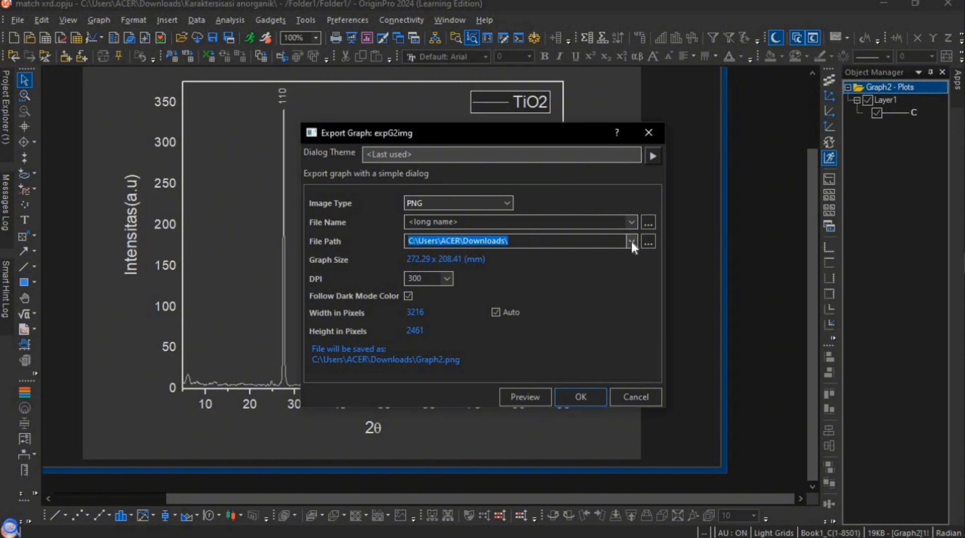
{"action": "left_click", "coordinate": [631, 240]}
{"action": "left_click", "coordinate": [580, 327]}
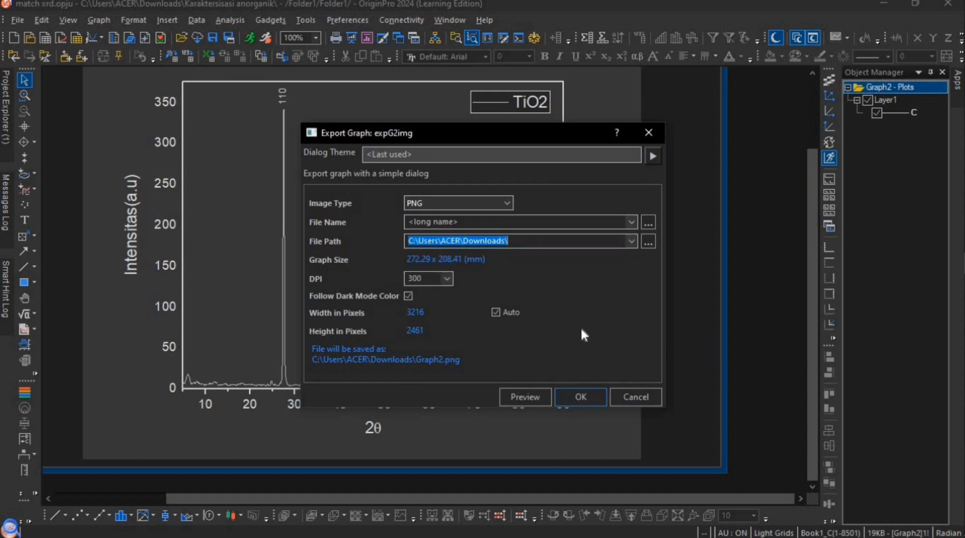
{"action": "left_click", "coordinate": [511, 200]}
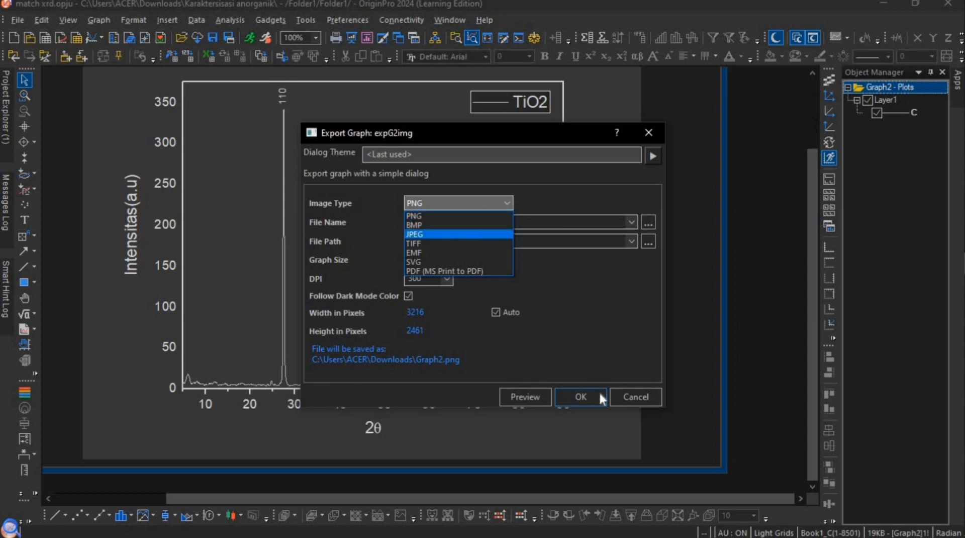
{"action": "left_click", "coordinate": [589, 413]}
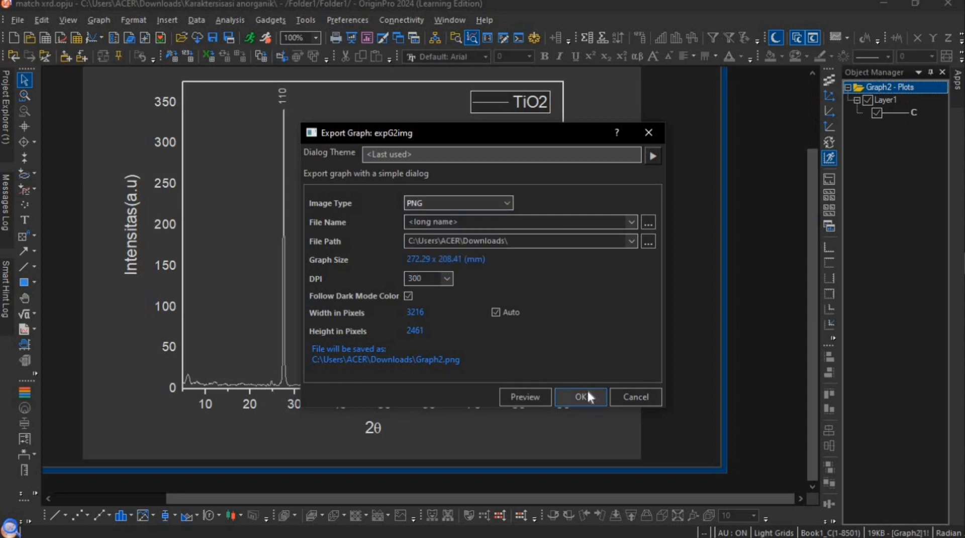
{"action": "left_click", "coordinate": [587, 393]}
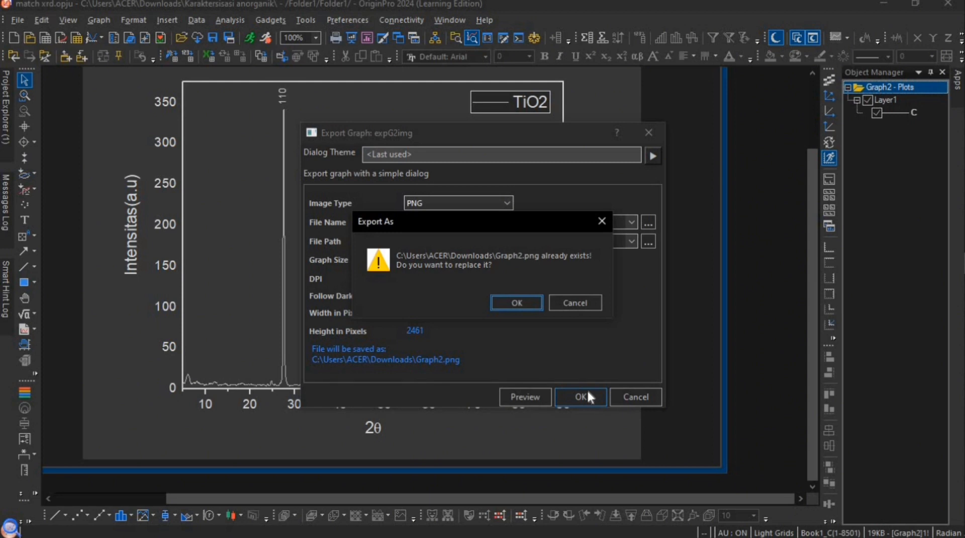
{"action": "left_click", "coordinate": [508, 304]}
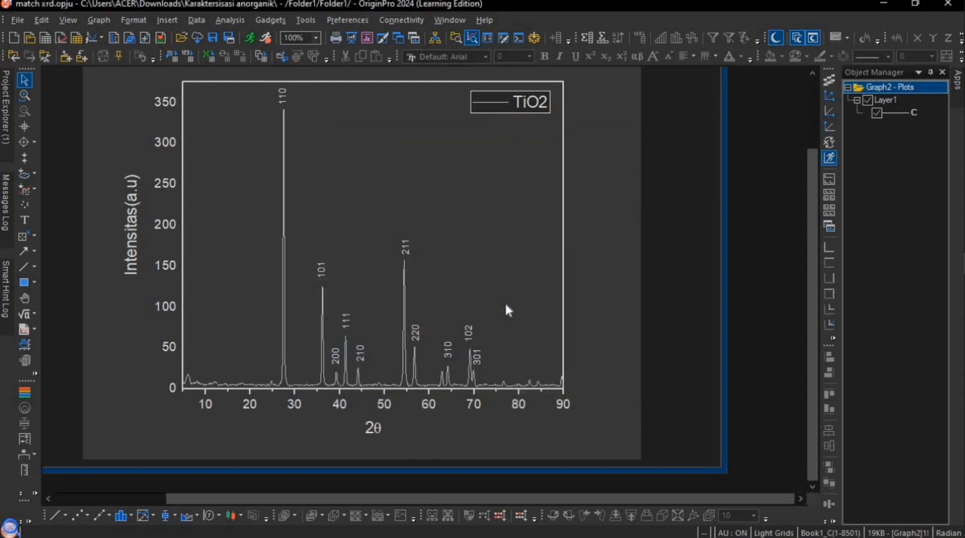